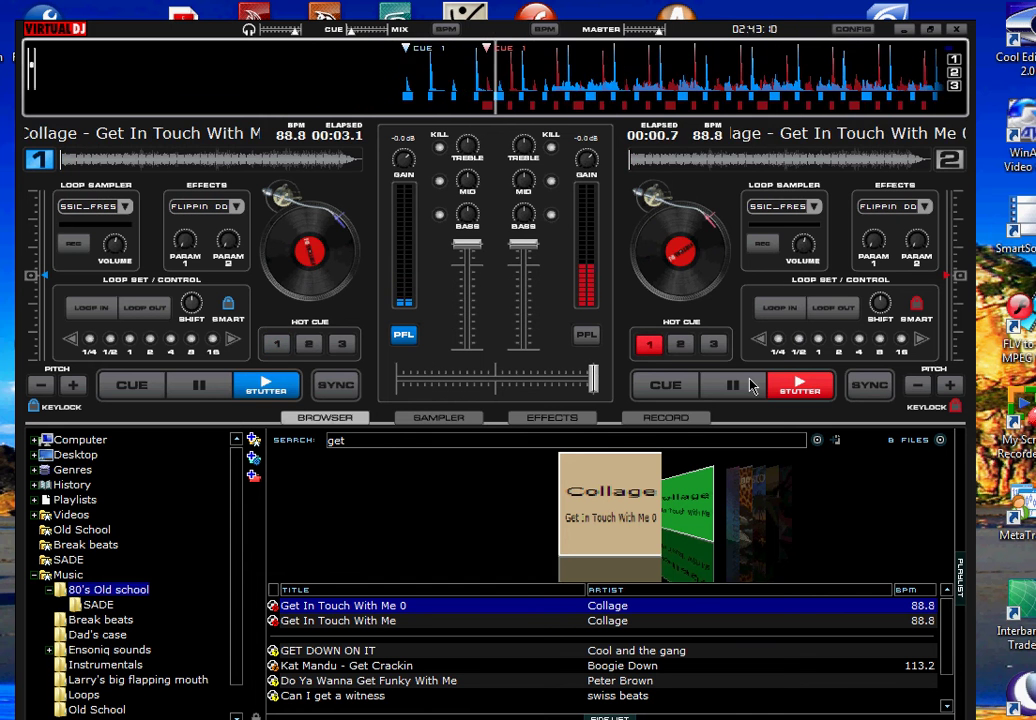
Cut the crossfader to deck 1 and set hot cue 2 on both decks about 2 seconds into the Collage track.
left_click_drag(437, 388, 400, 380)
left_click(311, 345)
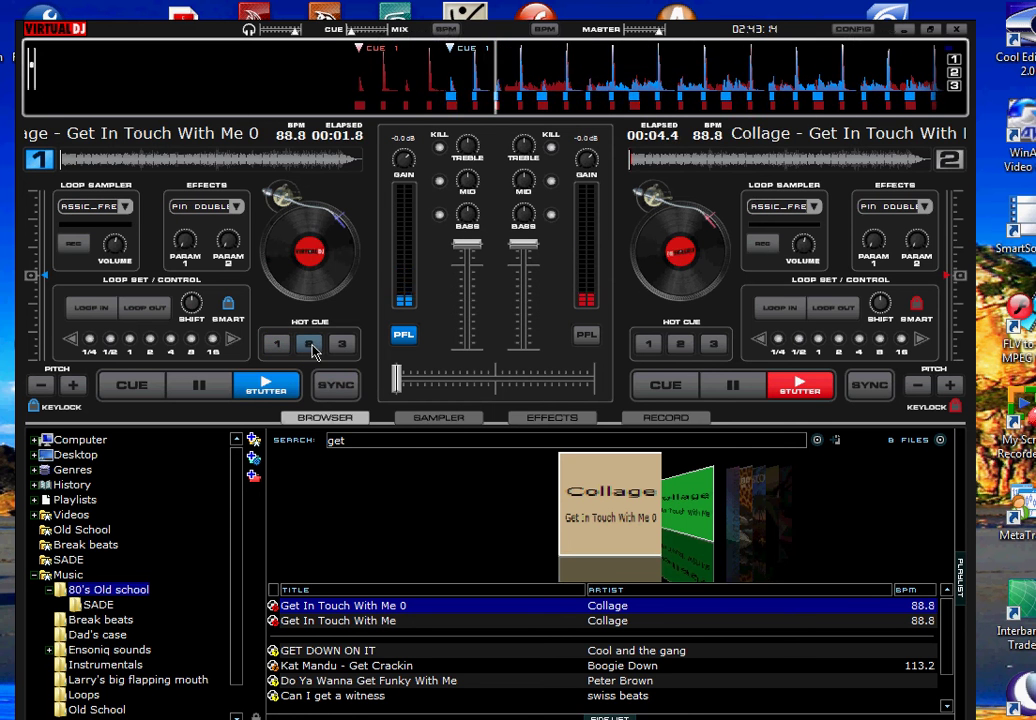
right_click(496, 385)
key("2")
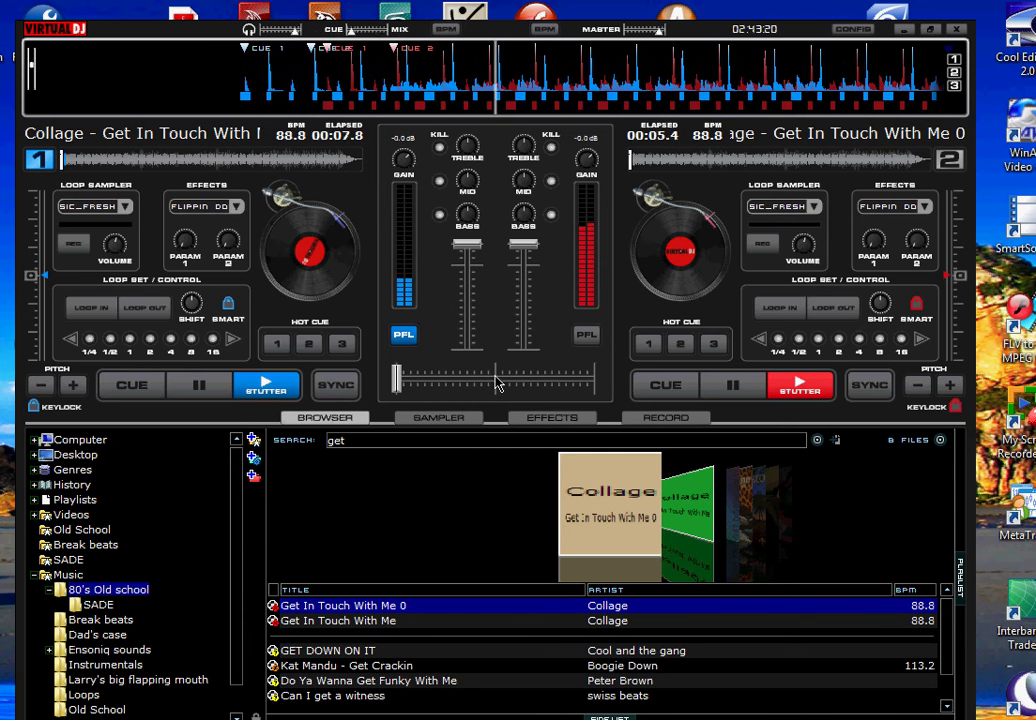
Move hot cue 2 on both decks to about 5 seconds and cut the crossfader to deck 2.
key("2")
key("2")
key("2")
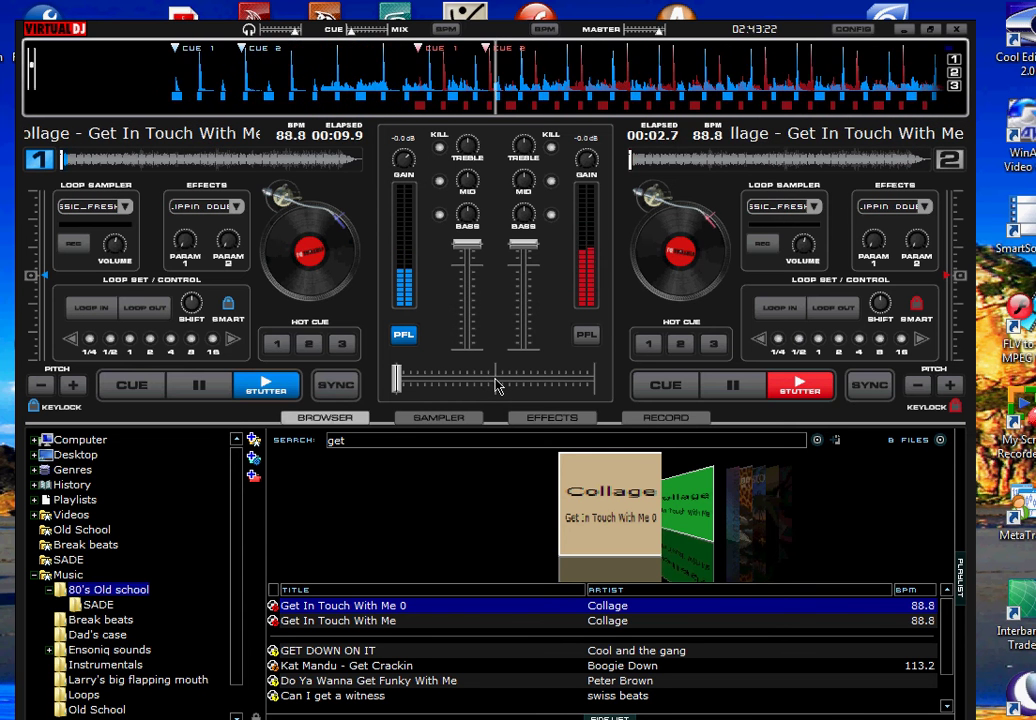
left_click_drag(497, 386, 599, 416)
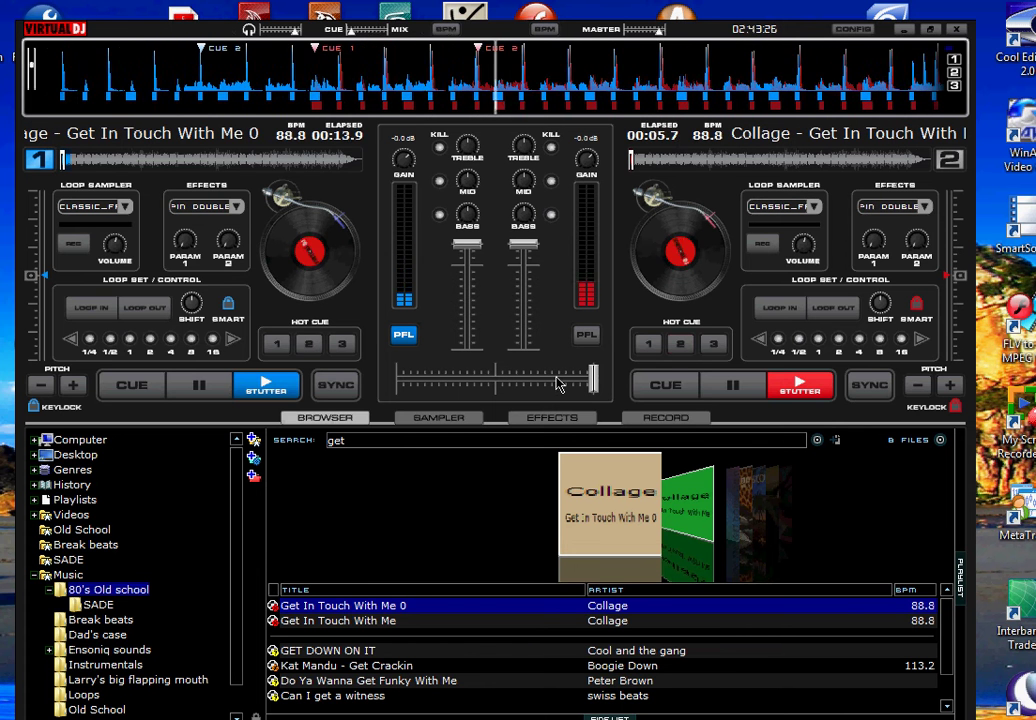
Cut to deck 1 playing from hot cue 2, and return the crossfader to deck 2 replaying from hot cue 2.
left_click_drag(497, 384, 400, 391)
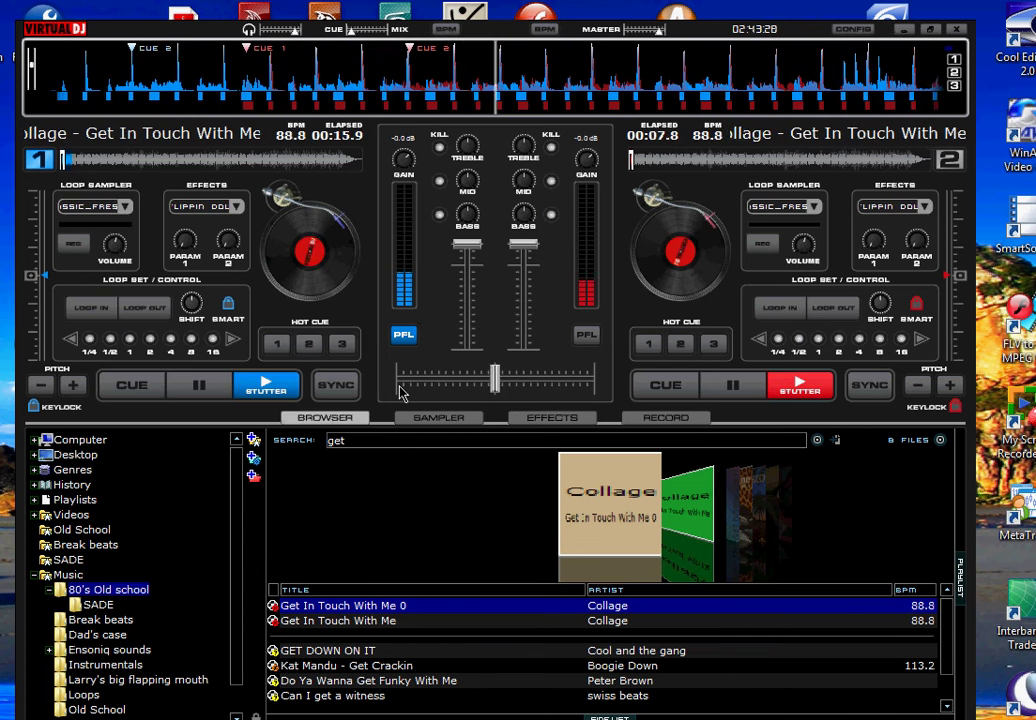
key("2")
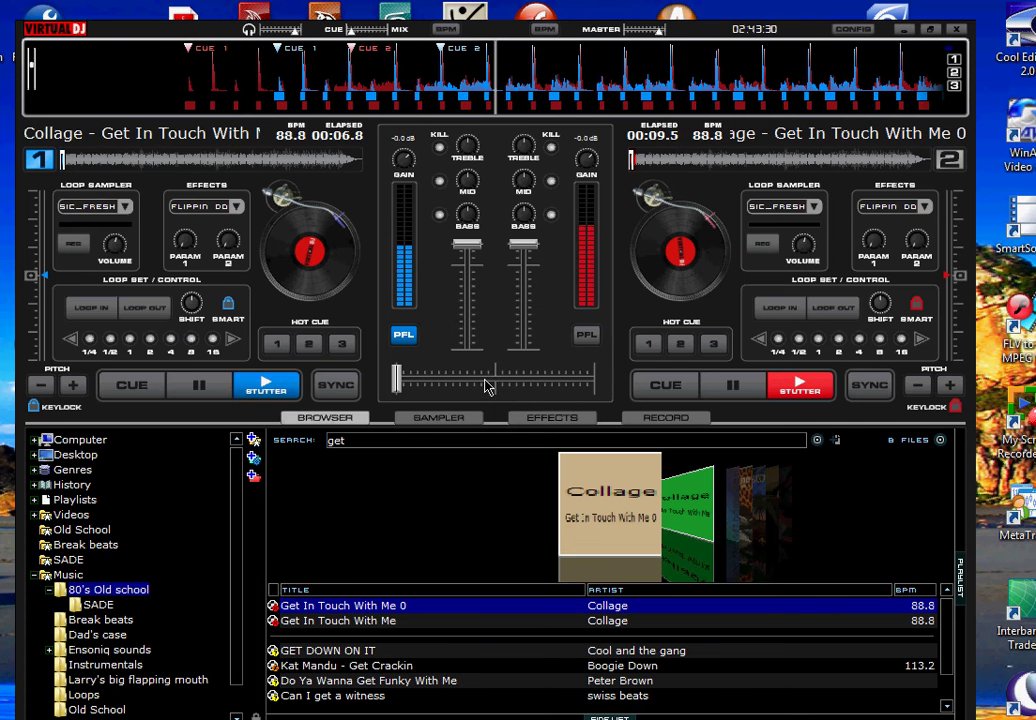
key("2")
left_click_drag(488, 386, 721, 410)
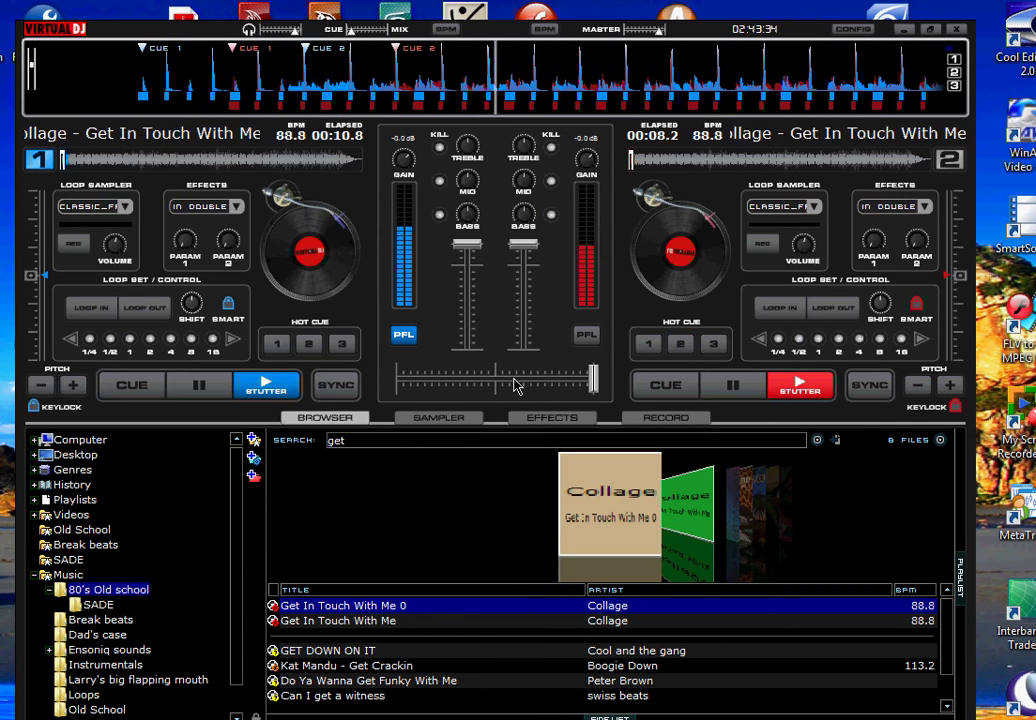
Retrigger deck 1 from hot cue 2 and cut the crossfader back to it.
key("2")
key("2")
key("2")
key("2")
left_click_drag(516, 386, 398, 398)
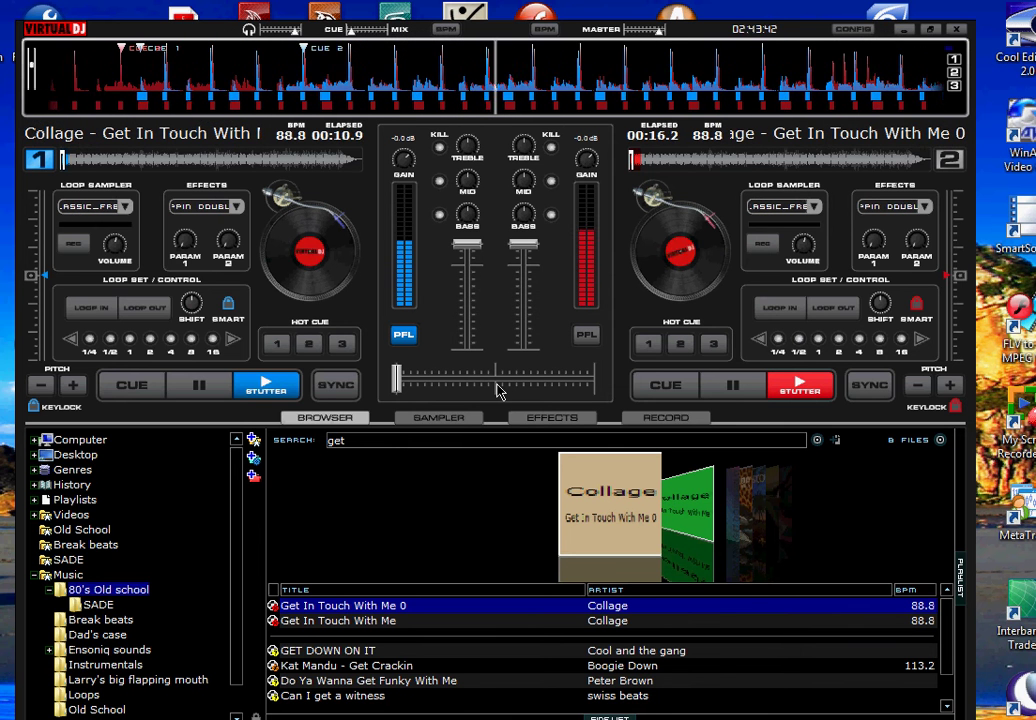
Juggle the crossfader from deck 2 restarted at hot cue 1 to deck 1 restarted at hot cue 2, and back to deck 2.
key("1")
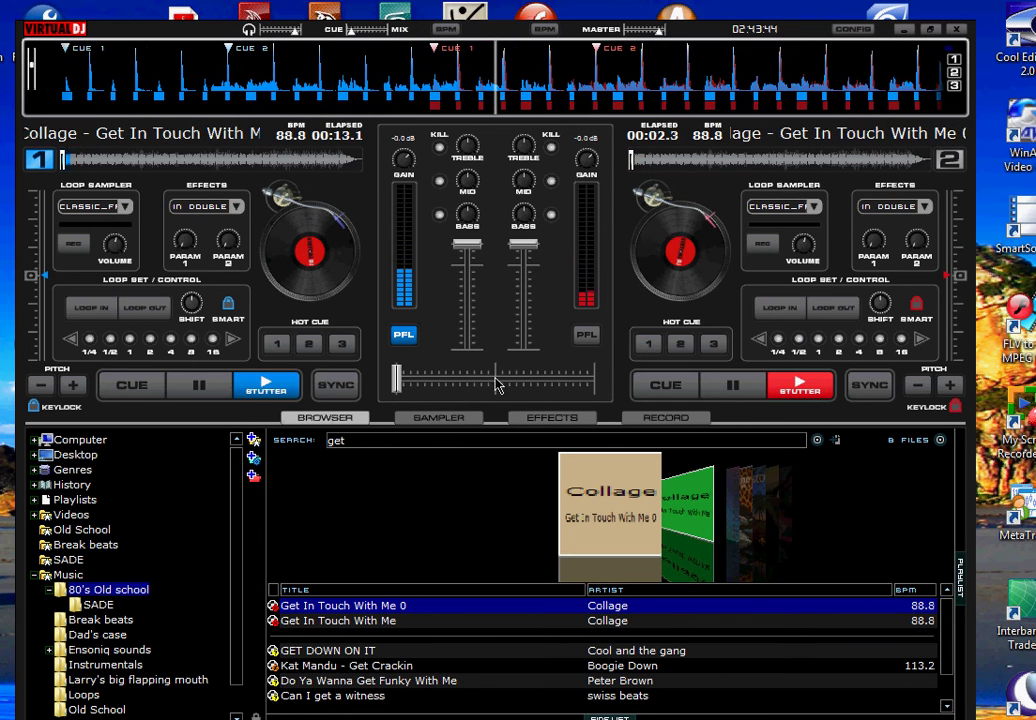
left_click_drag(497, 385, 590, 377)
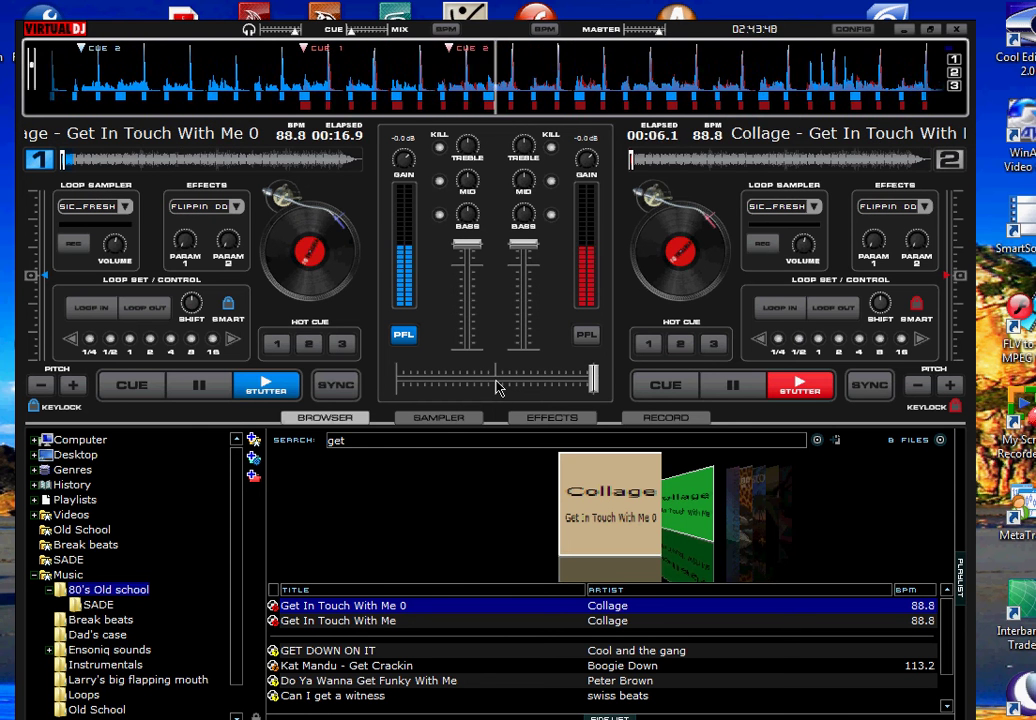
left_click_drag(497, 387, 260, 412)
key("2")
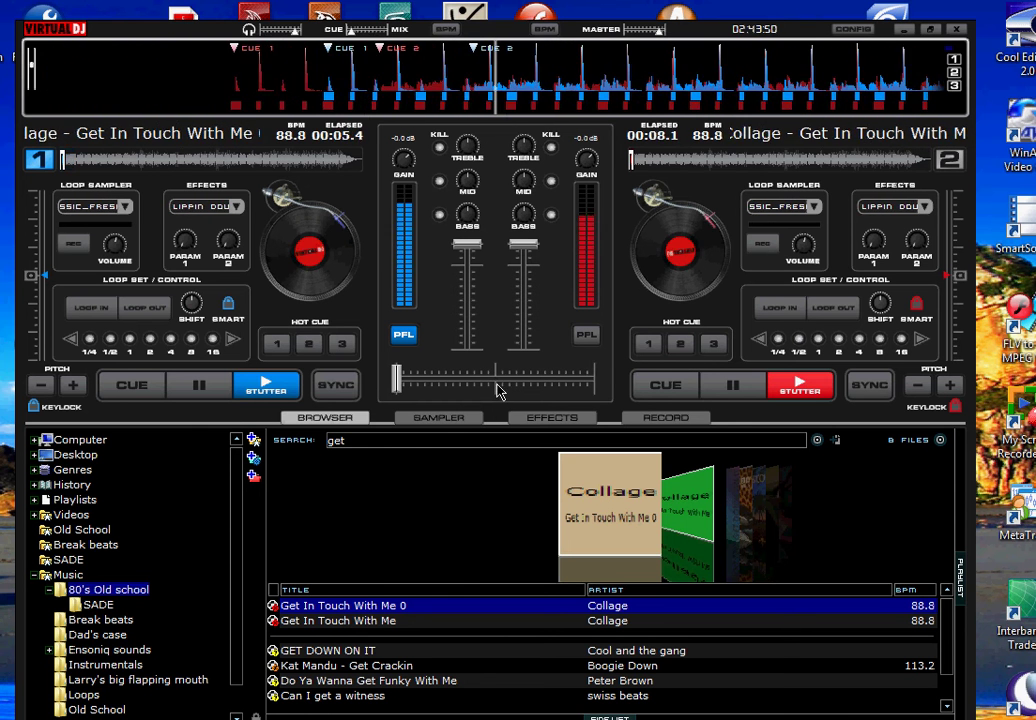
left_click_drag(497, 388, 694, 425)
key("2")
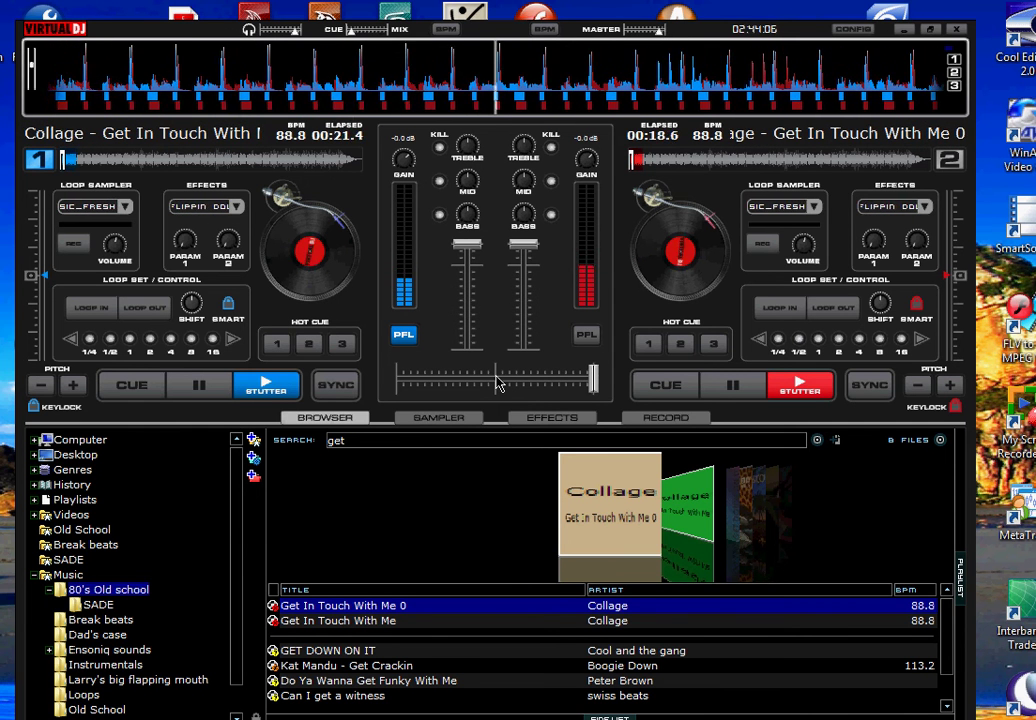
Set hot cue 3 at about 26 seconds on both decks and cut to deck 1 replayed from hot cue 2.
left_click(714, 345)
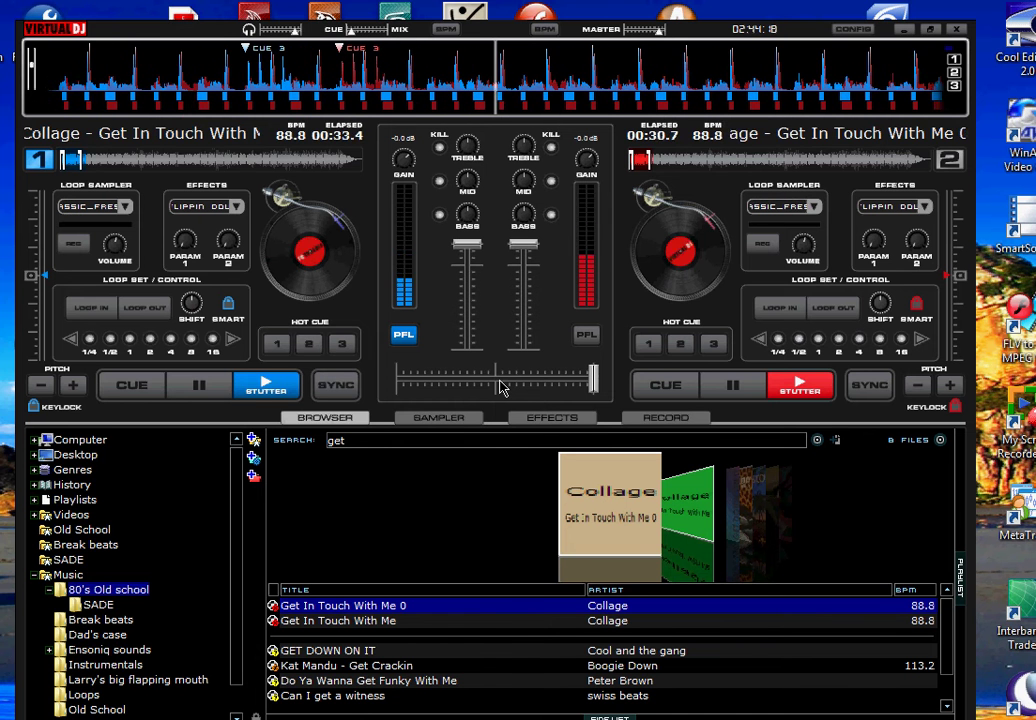
key("2")
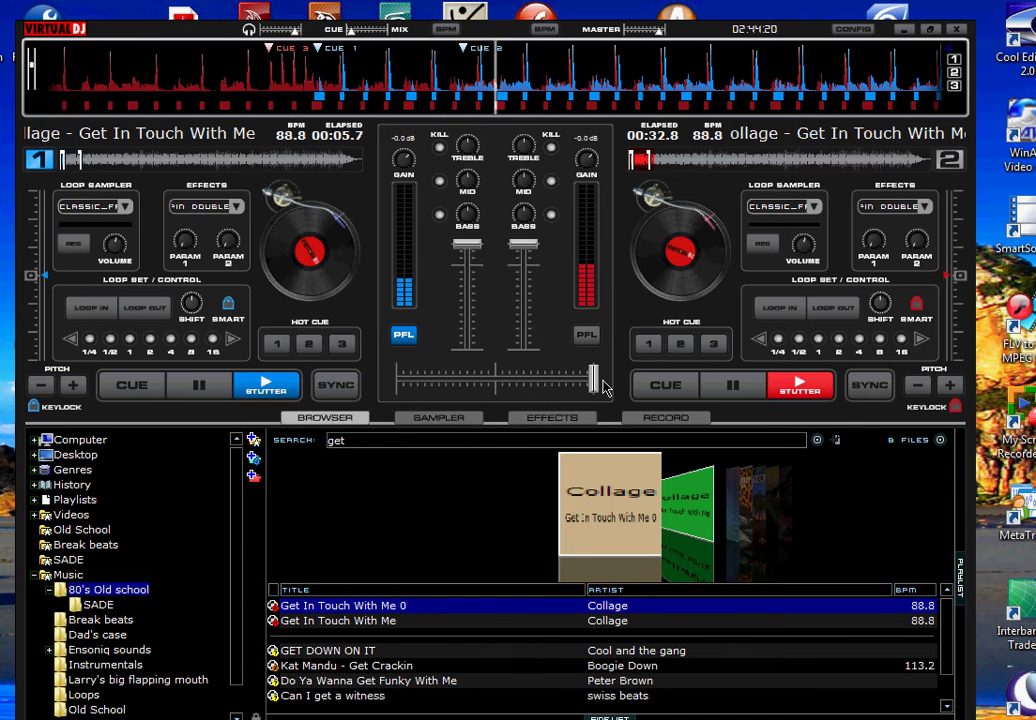
left_click(410, 388)
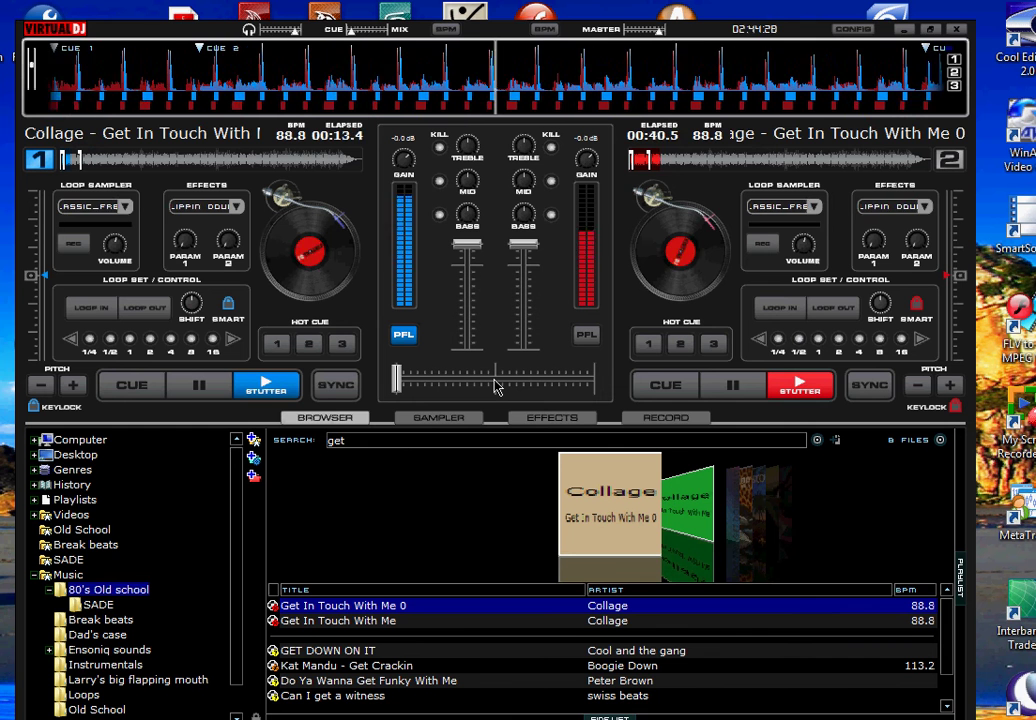
Retrigger deck 2 from hot cue 3 and swing the crossfader across and back to deck 1.
key("3")
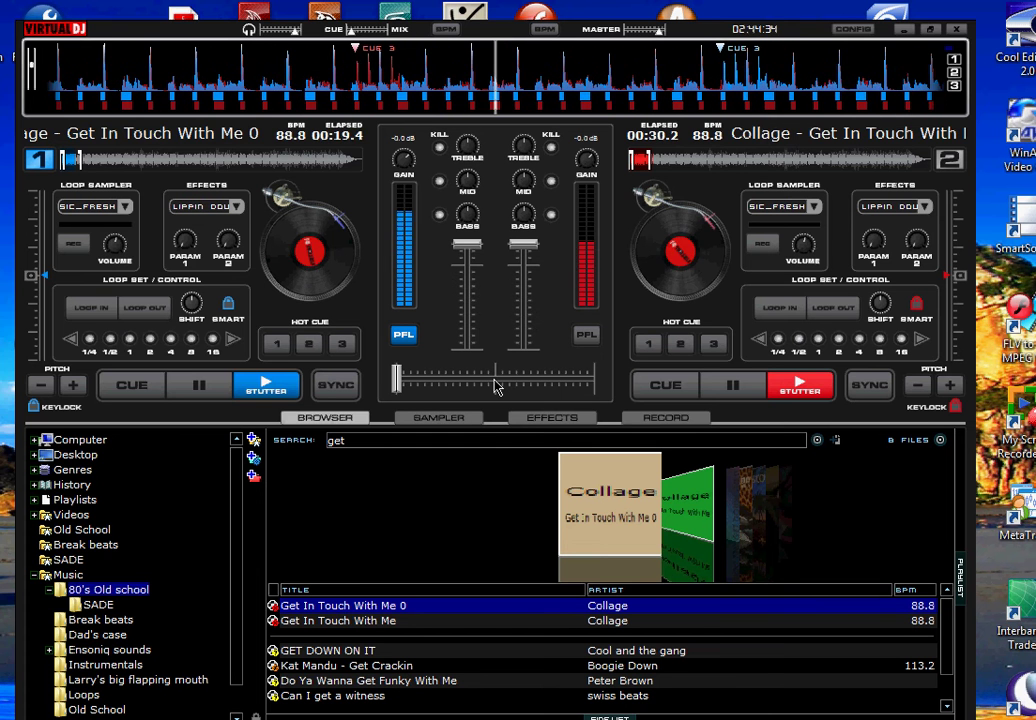
left_click(496, 380)
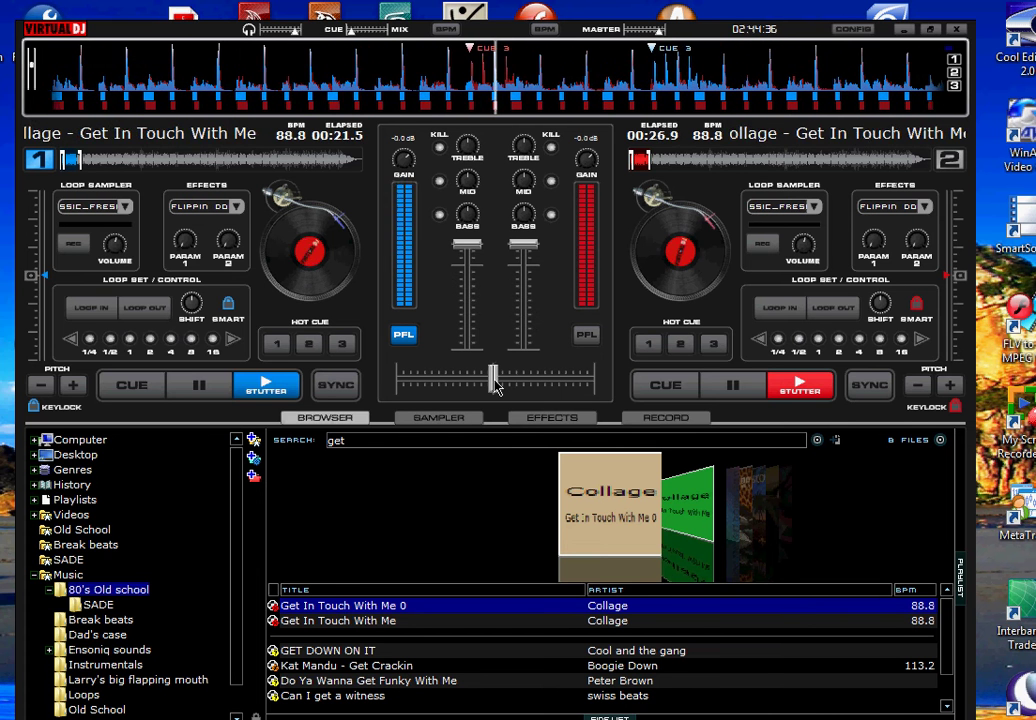
right_click(496, 384)
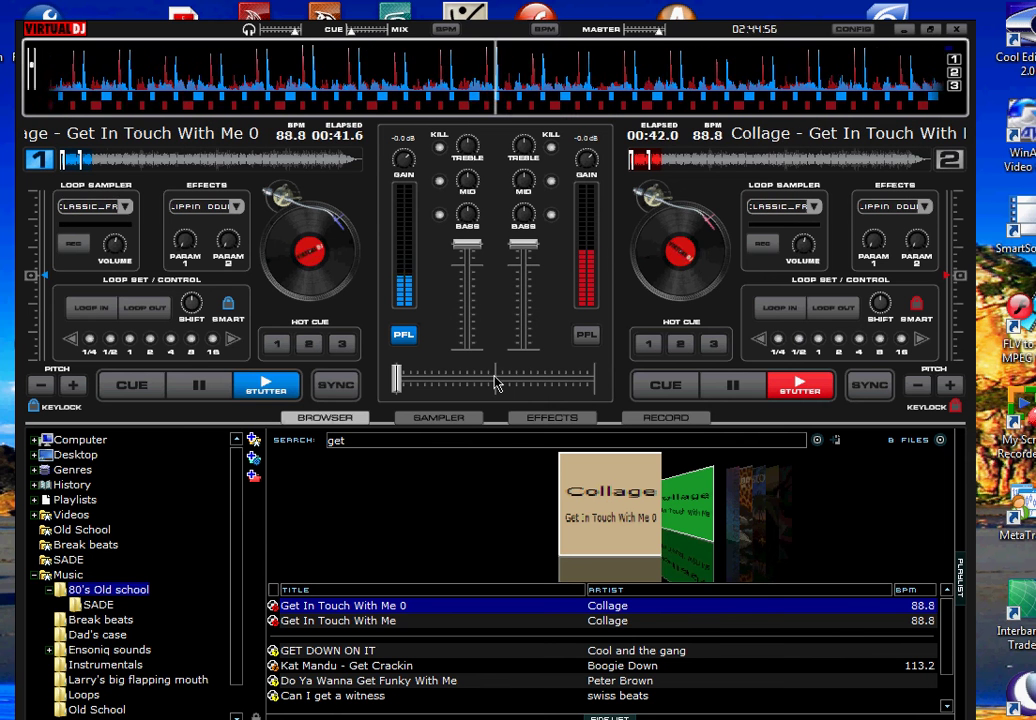
Cut to deck 2 replayed from hot cue 2, and back to deck 1 retriggered from hot cue 3.
left_click_drag(495, 383, 854, 438)
key("2")
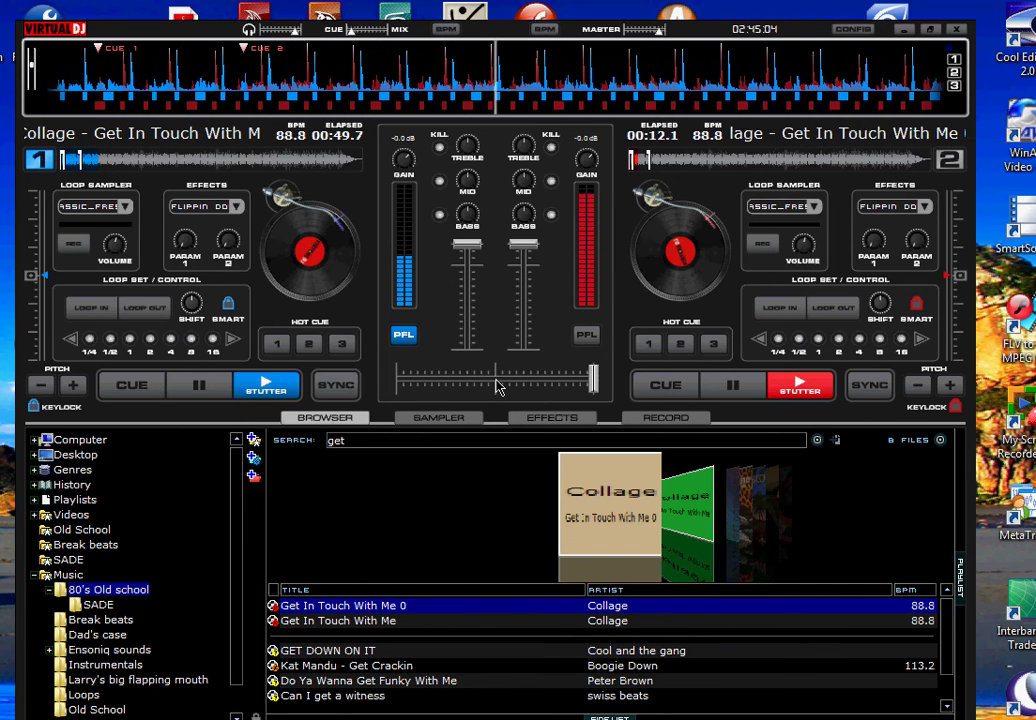
key("3")
key("3")
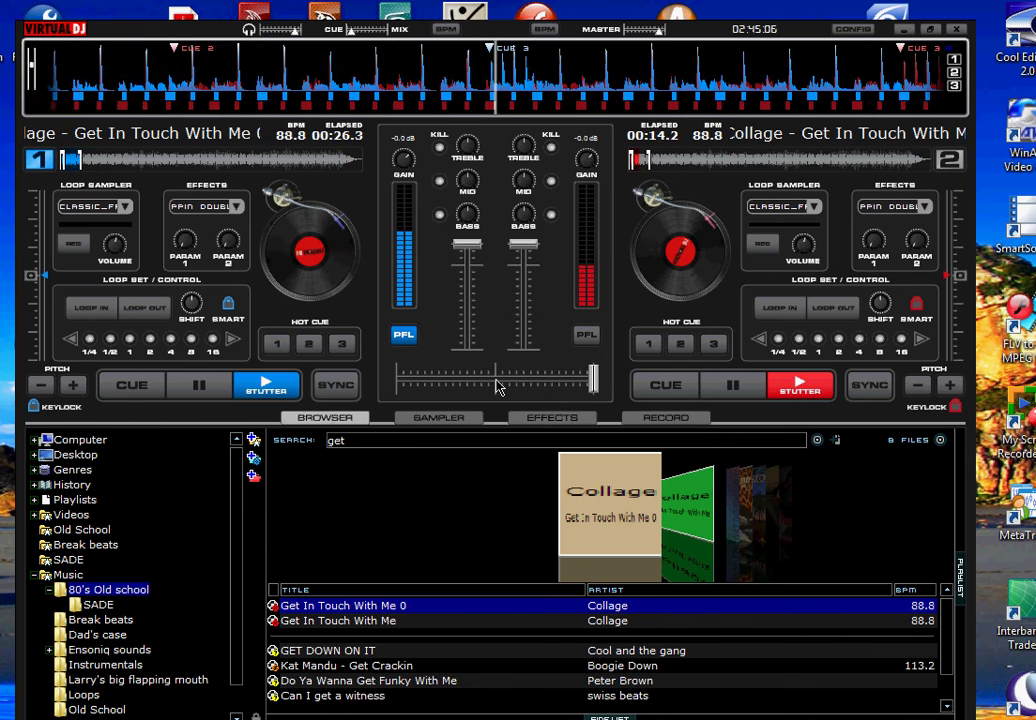
key("3")
key("3")
left_click_drag(496, 380, 397, 385)
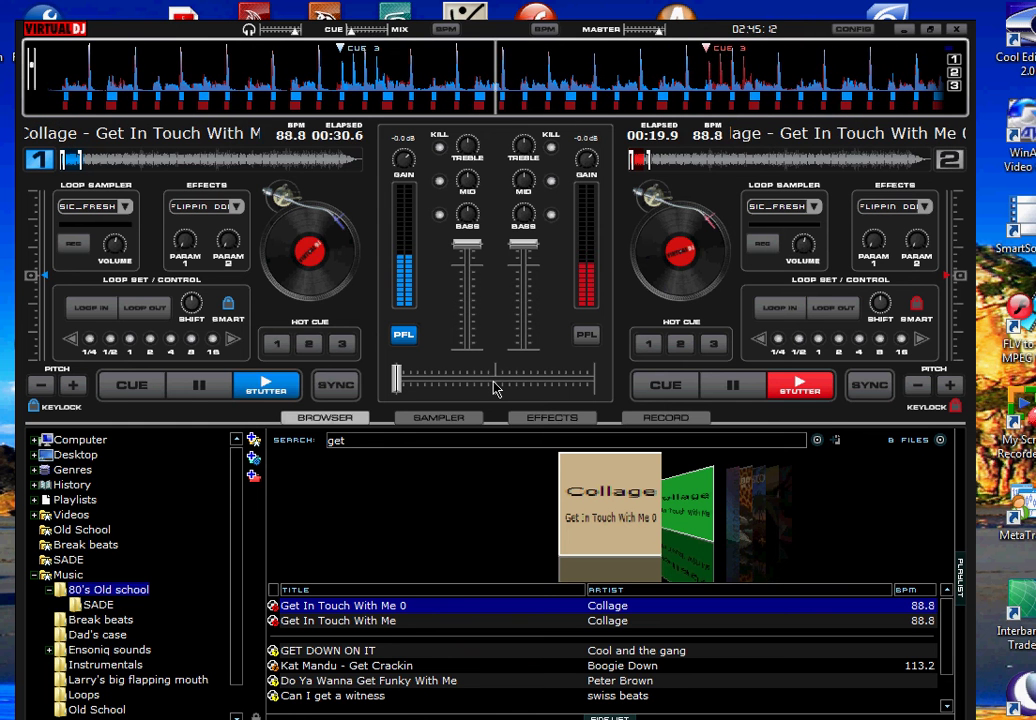
Alternate the crossfader between deck 2 and deck 1, retriggering each incoming deck from hot cue 3 and ending on deck 1.
left_click_drag(497, 388, 752, 397)
key("3")
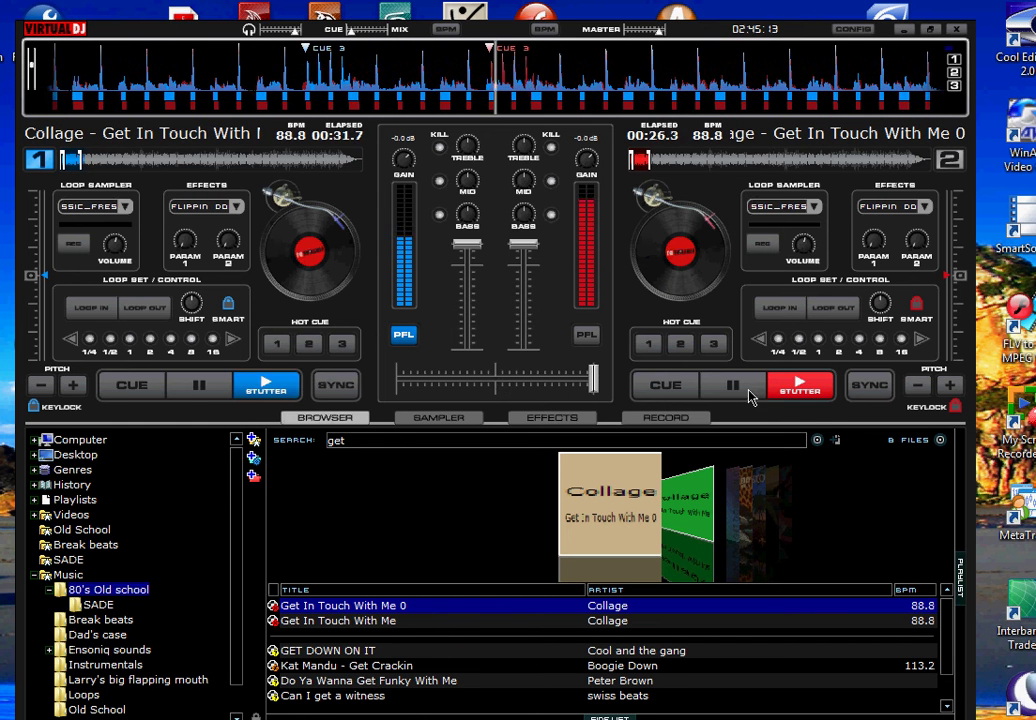
right_click(500, 387)
key("3")
key("3")
key("3")
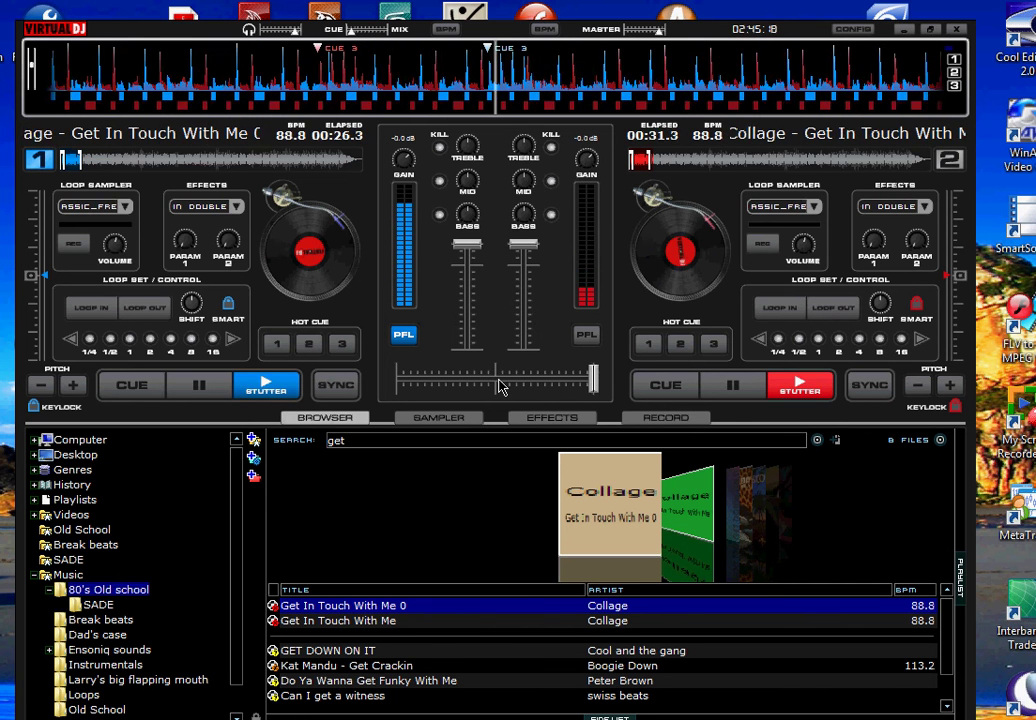
left_click_drag(500, 387, 374, 420)
key("3")
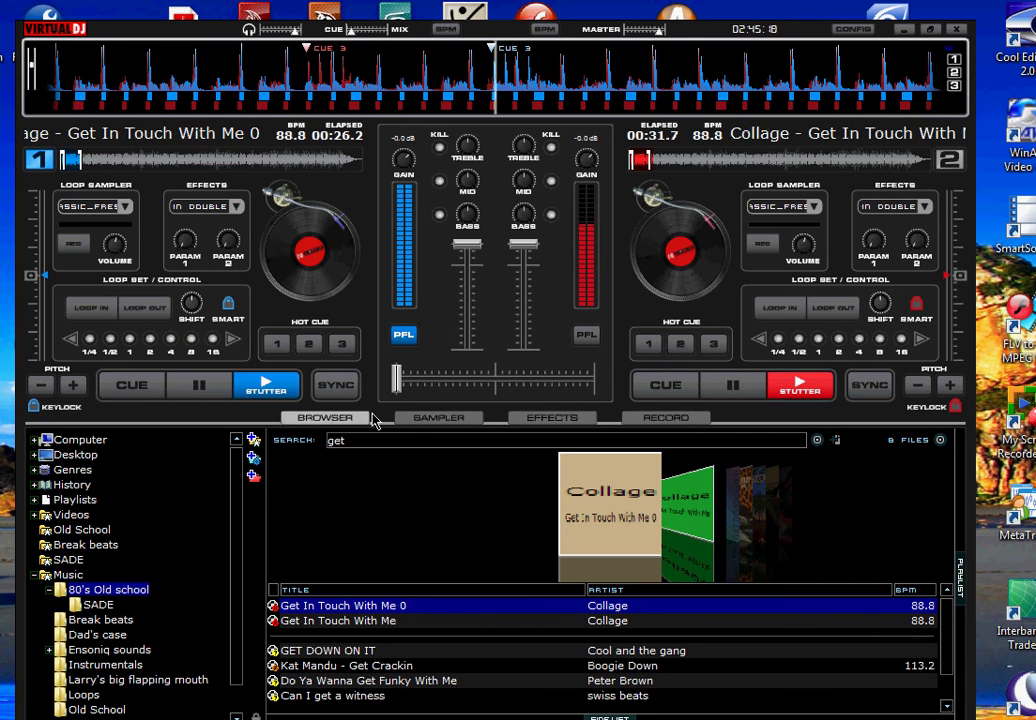
Reassign hot cue 2 on both decks to about 33 seconds, juggle from it, and move it on to about 38 seconds.
left_click(311, 345)
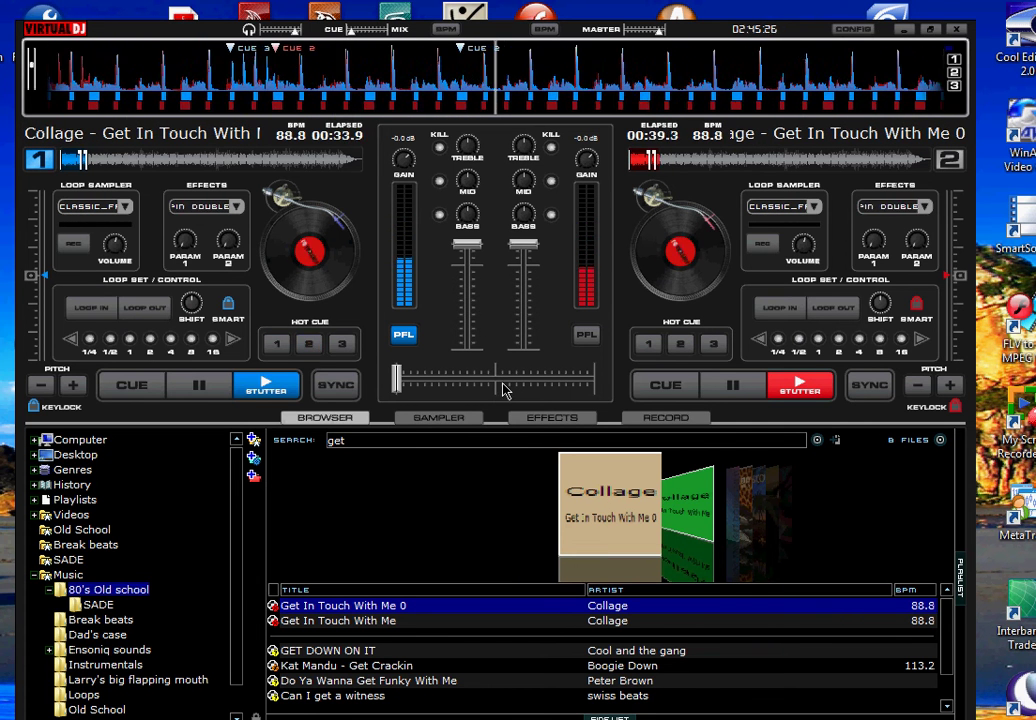
key("F2")
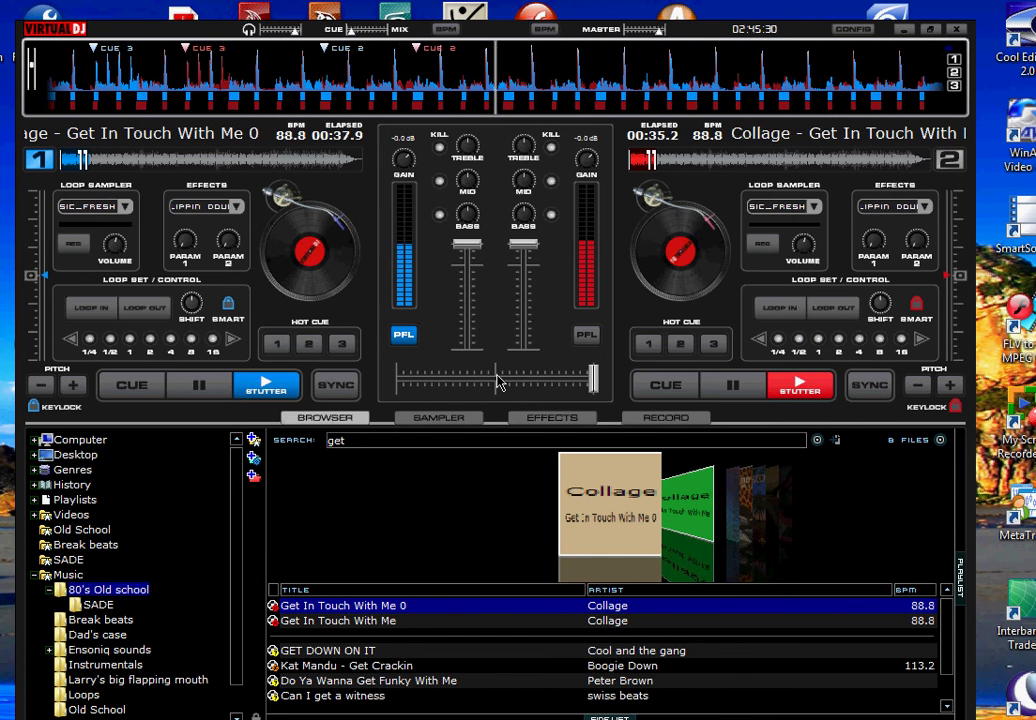
right_click(499, 382)
left_click(143, 382)
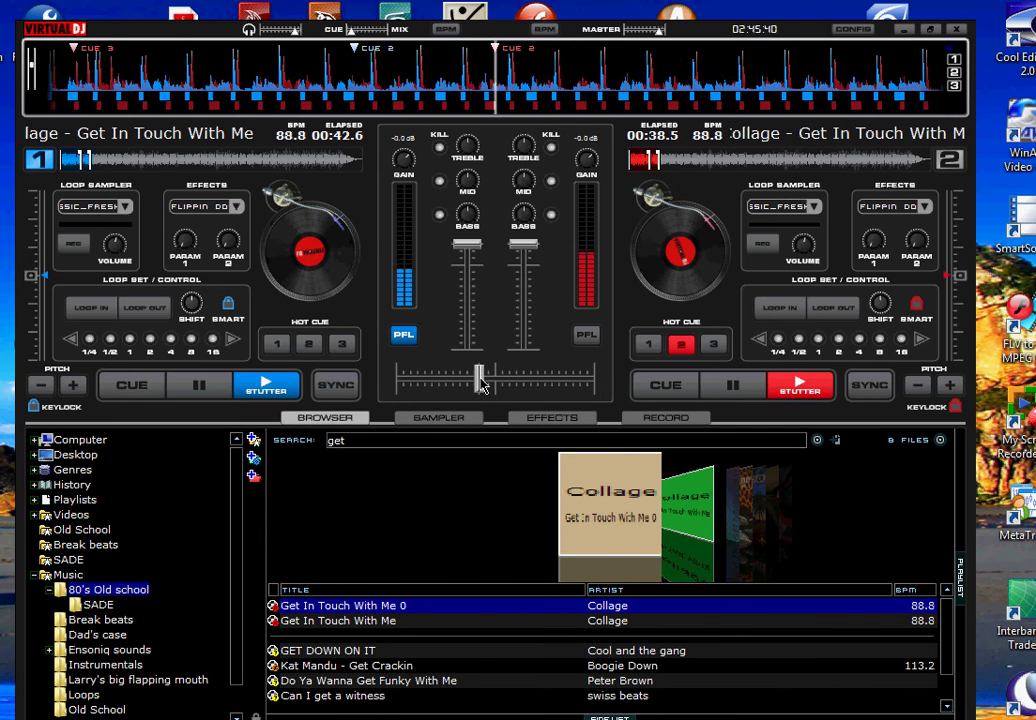
Cut to deck 2 playing from hot cue 2, and return the crossfader to deck 1 retriggered from its hot cue 2.
left_click_drag(482, 385, 592, 380)
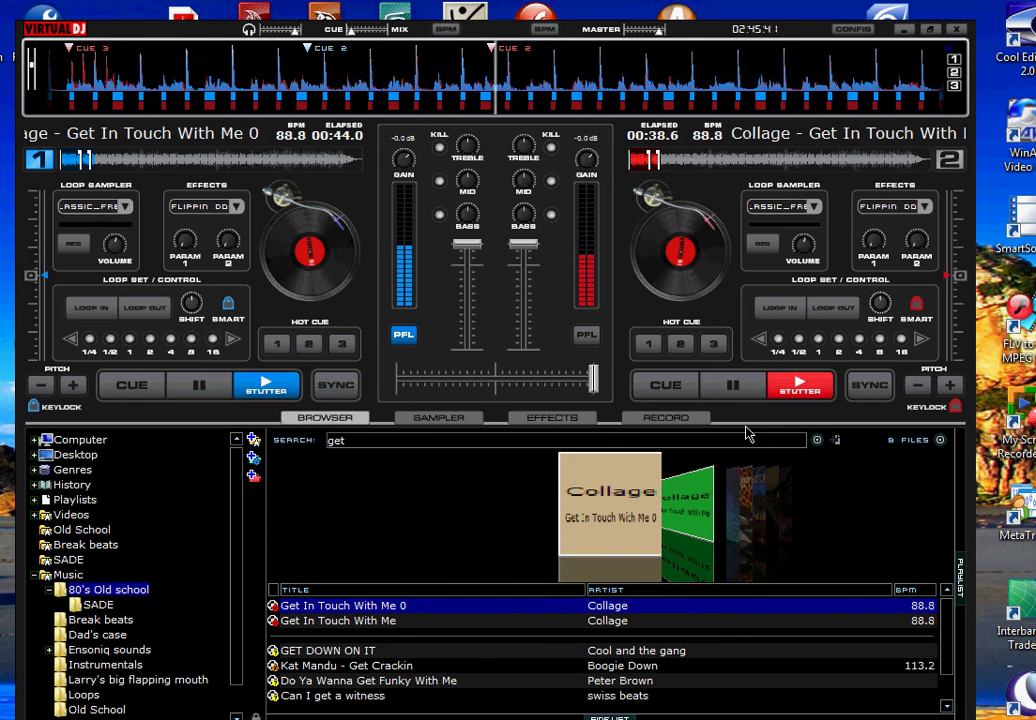
left_click(510, 385)
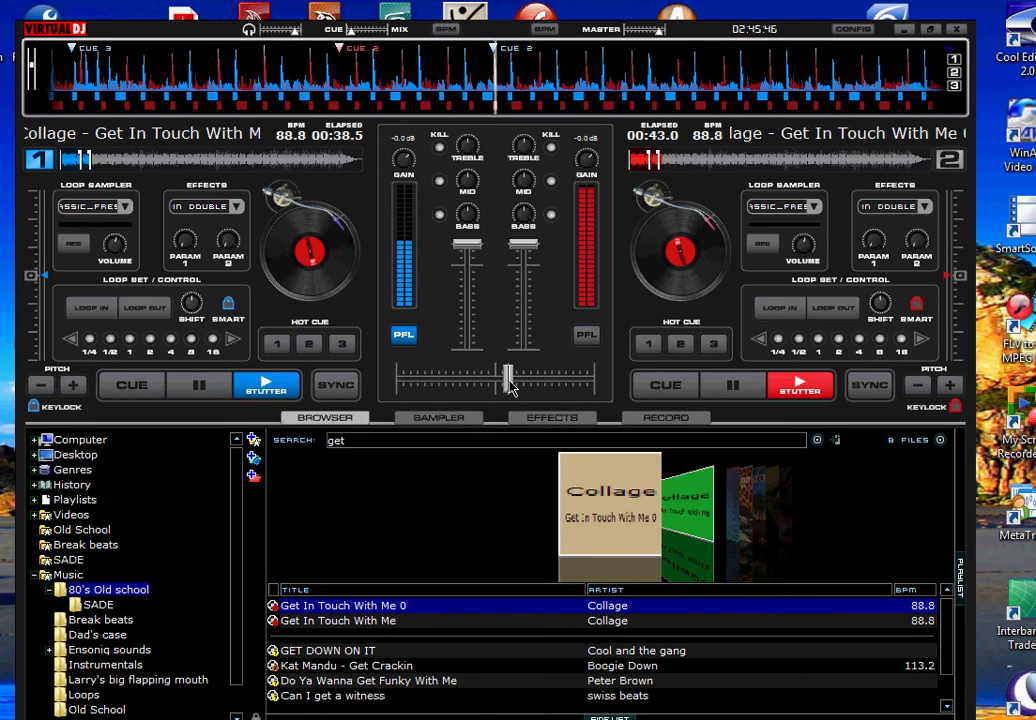
left_click_drag(508, 380, 360, 378)
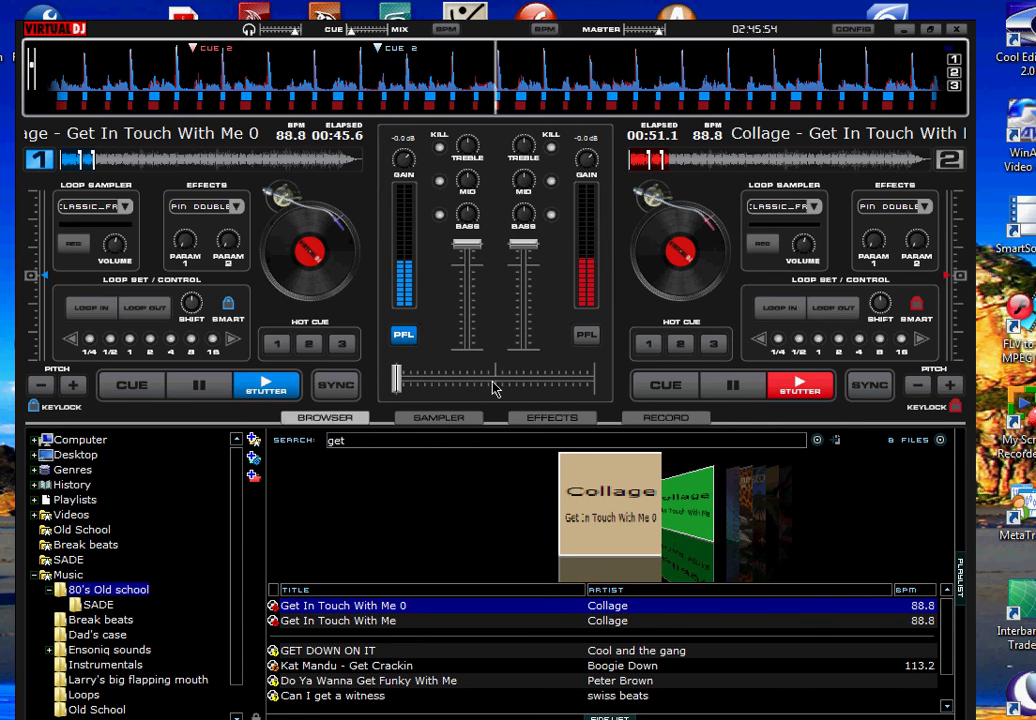
Juggle the crossfader from deck 2 to deck 1 and back to deck 2, restarting the incoming deck at hot cue 2.
left_click_drag(495, 389, 867, 442)
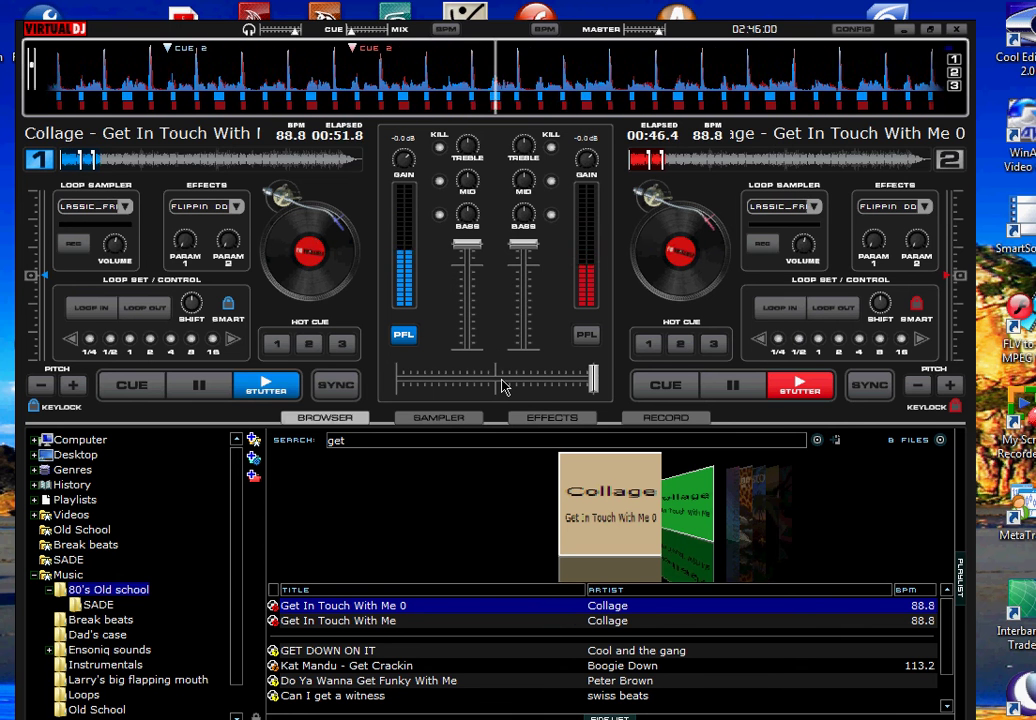
left_click_drag(504, 387, 386, 411)
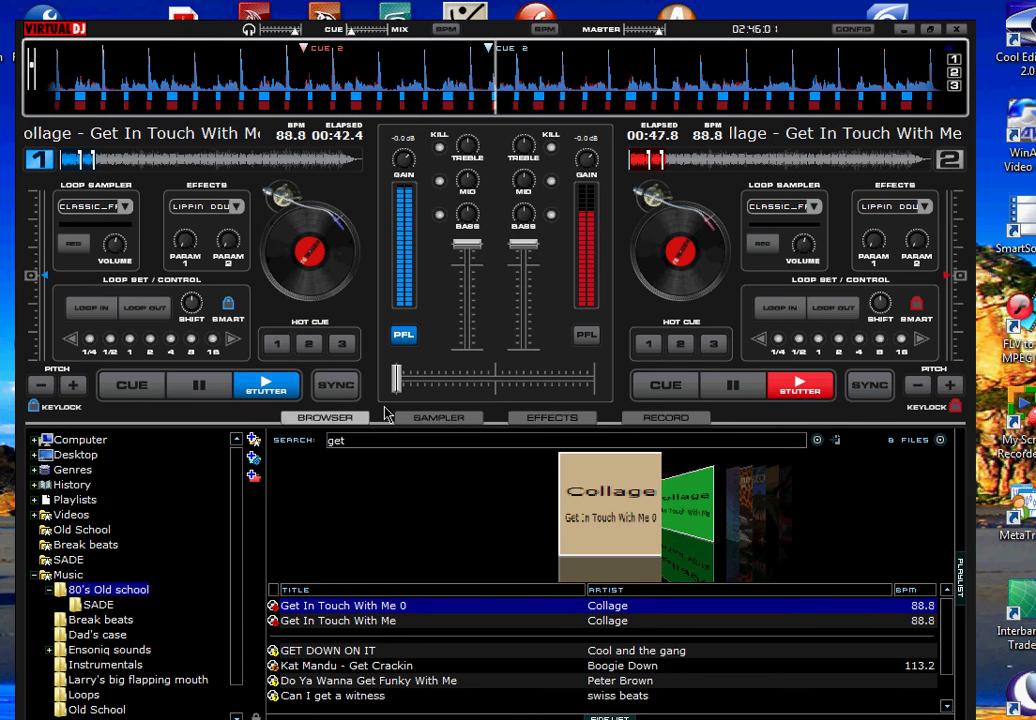
right_click(491, 380)
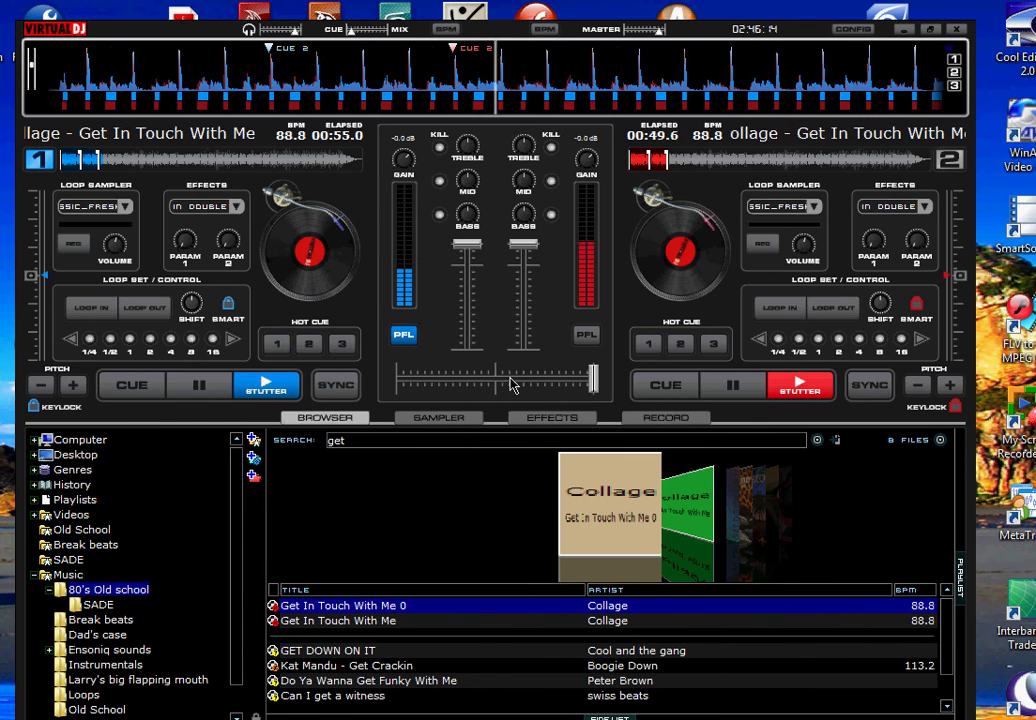
Reassign hot cue 3 on both decks to about 59 seconds and cut to deck 1 replayed from hot cue 2.
left_click(716, 344)
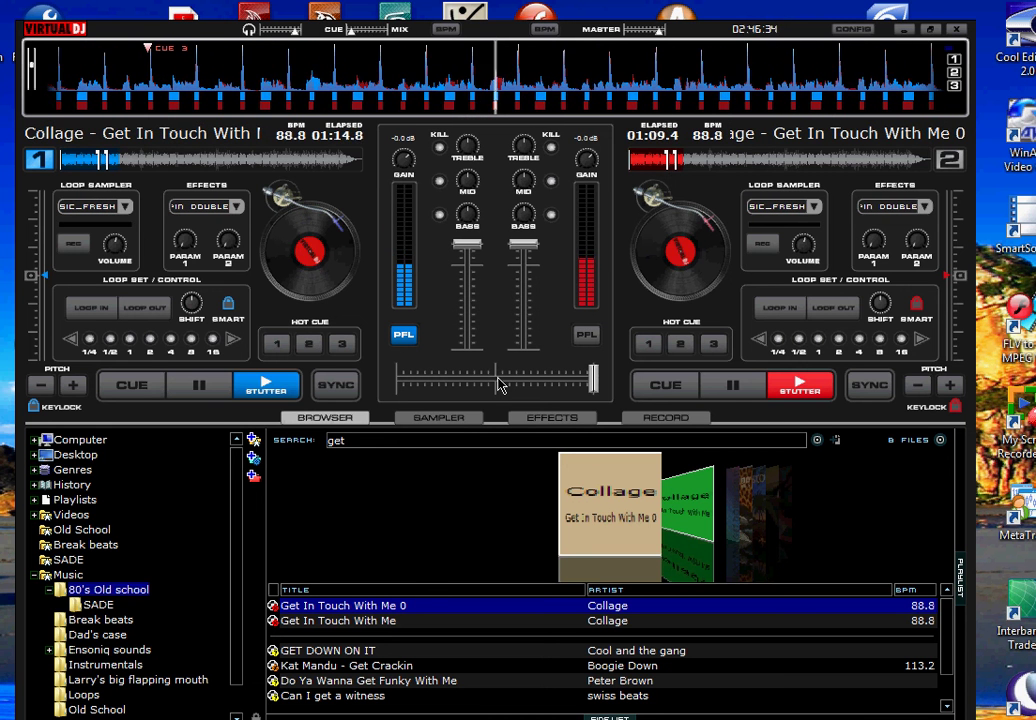
left_click(397, 380)
left_click(688, 351)
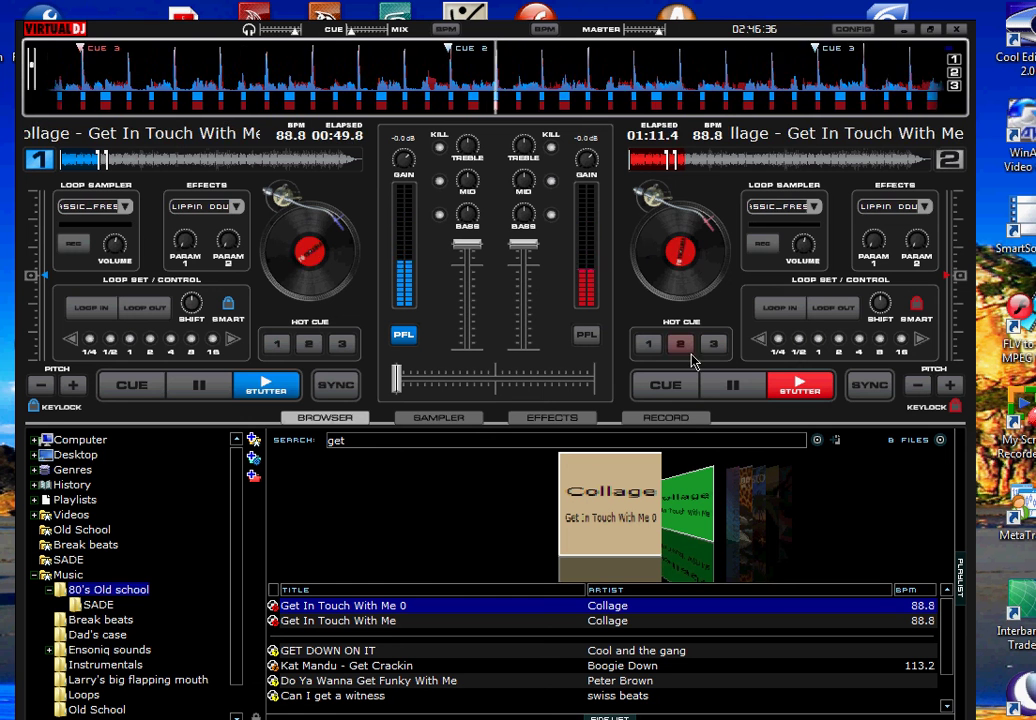
Retrigger deck 2 from hot cue 3 twice while deck 1 keeps playing on the crossfader.
key("3")
right_click(495, 383)
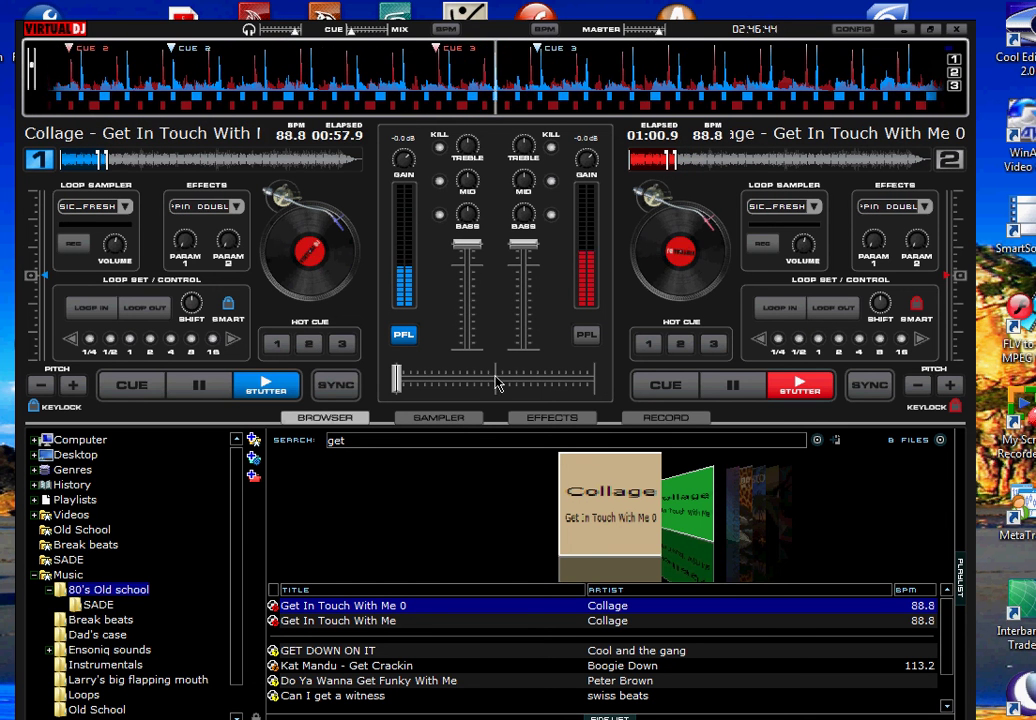
key("3")
right_click(495, 383)
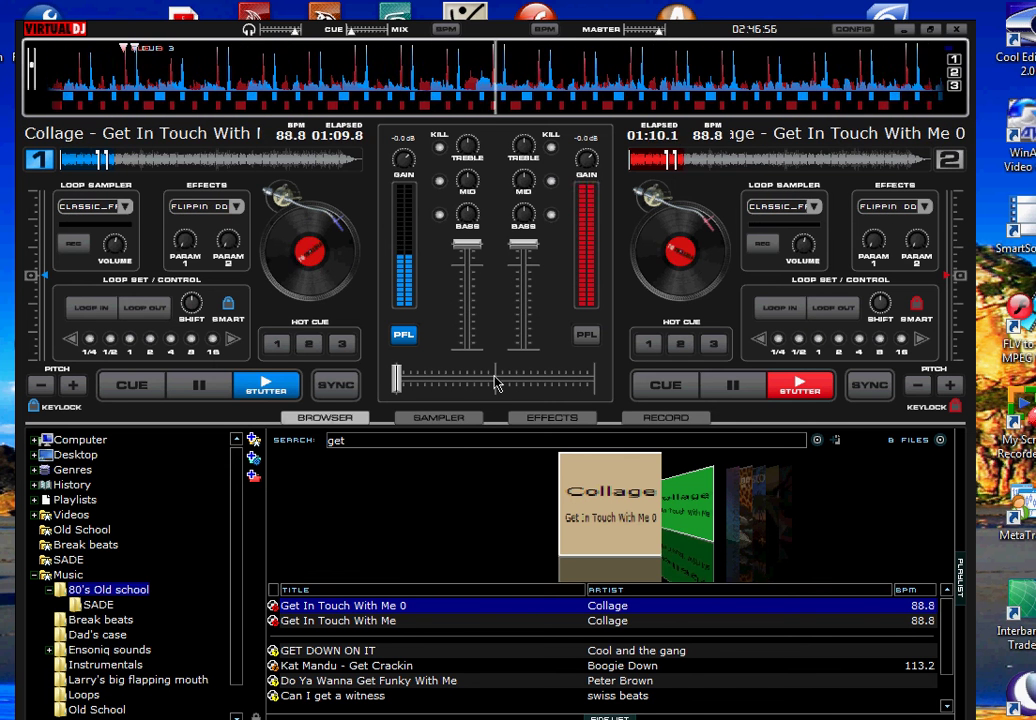
Juggle the crossfader to deck 2, back to deck 1 and to deck 2 again, restarting the incoming deck at hot cue 3.
left_click_drag(496, 382, 620, 417)
key("3")
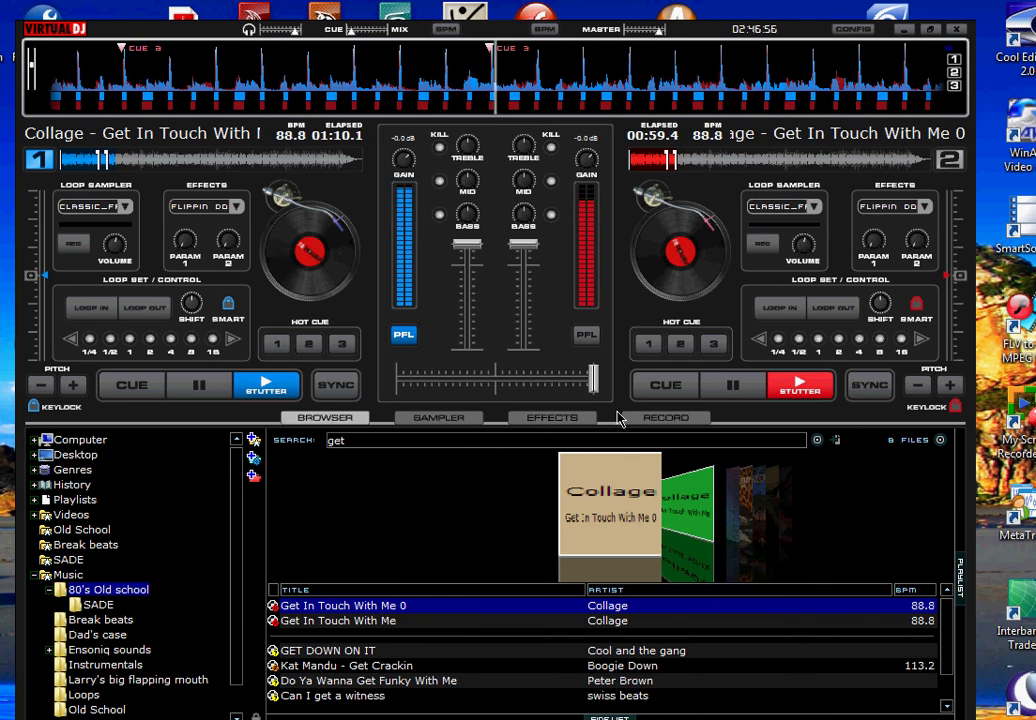
right_click(489, 377)
key("3")
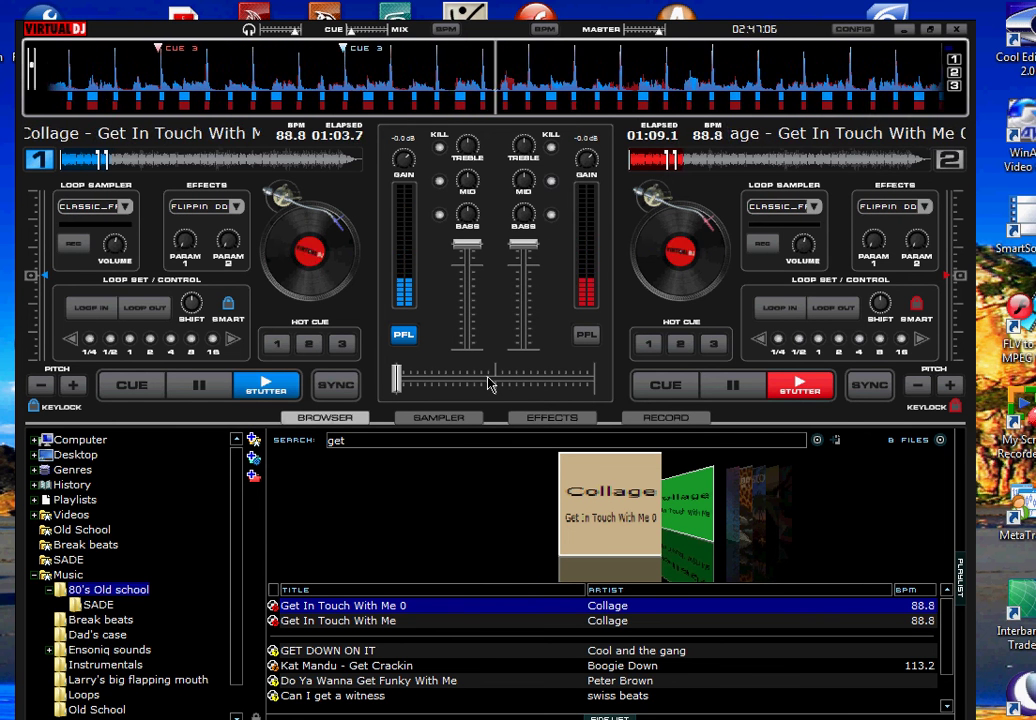
left_click_drag(488, 377, 918, 361)
key("3")
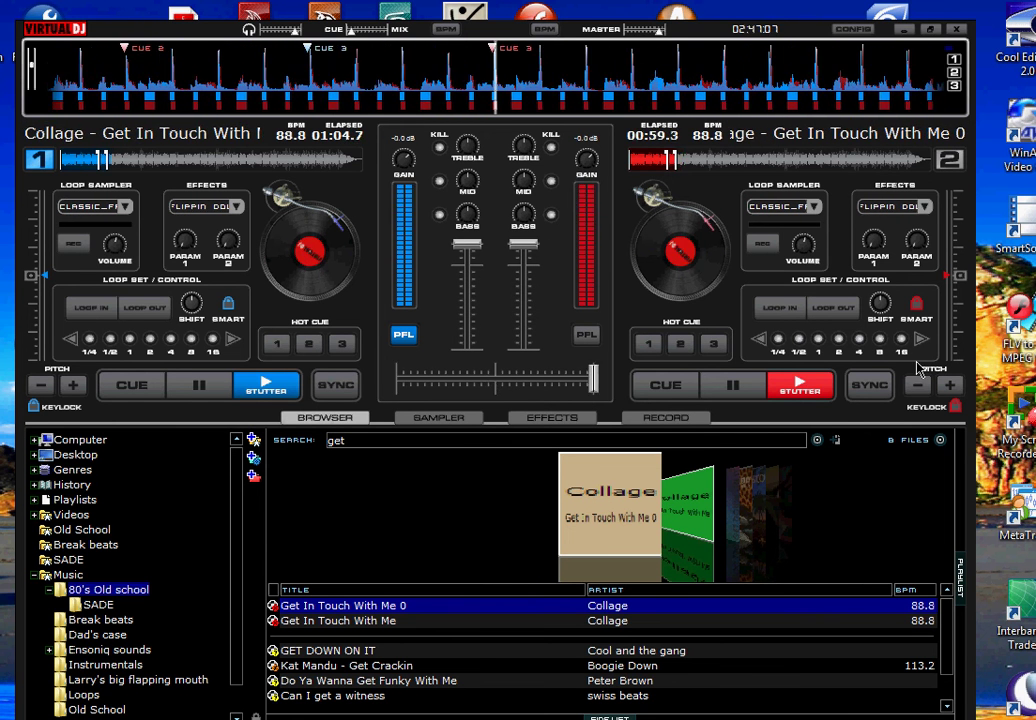
Reassign hot cue 2 on both decks to about 1:05, and juggle from it to deck 1 and back to deck 2.
left_click(684, 345)
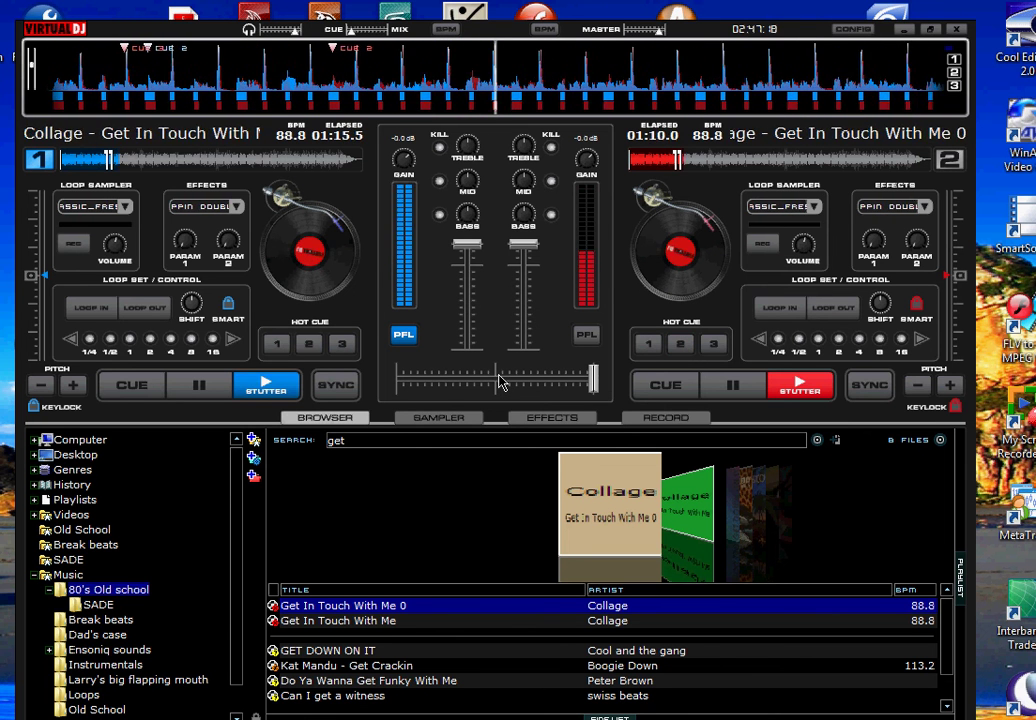
right_click(449, 386)
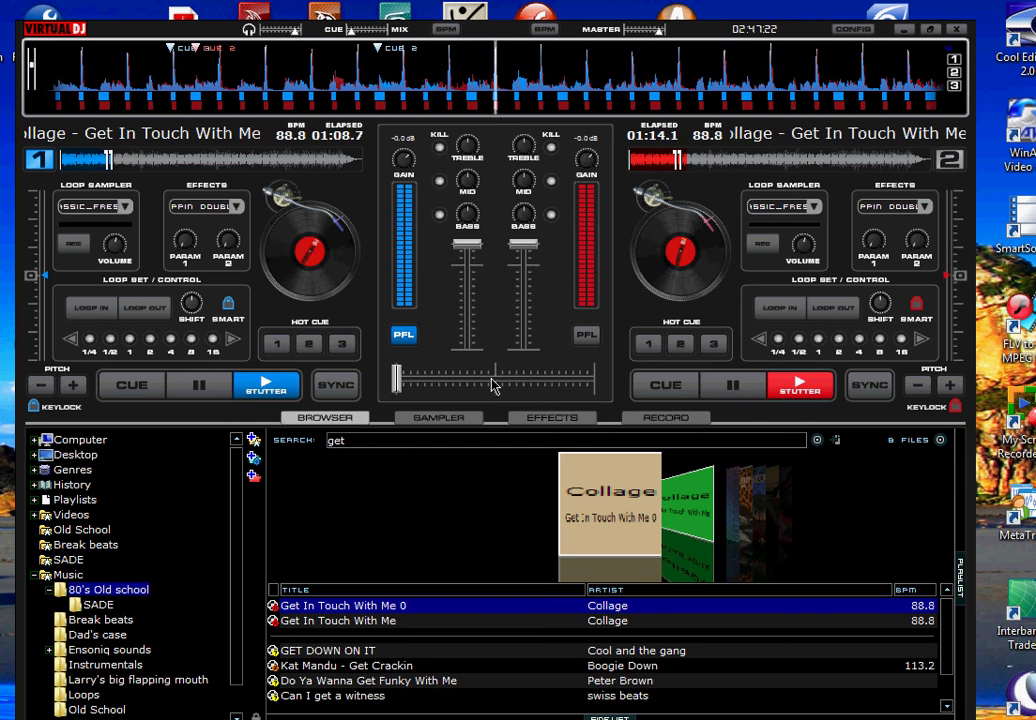
left_click_drag(491, 380, 790, 400)
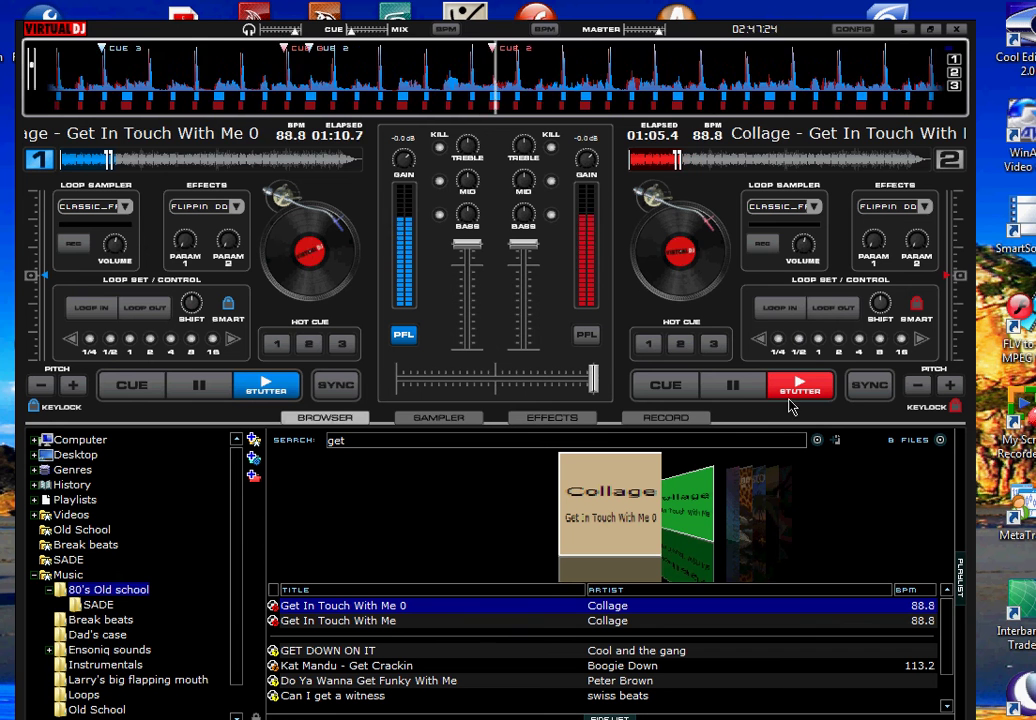
Stutter deck 1 from hot cue 3 with repeated retriggers and cut the crossfader over to deck 1.
key("3")
key("3")
key("3")
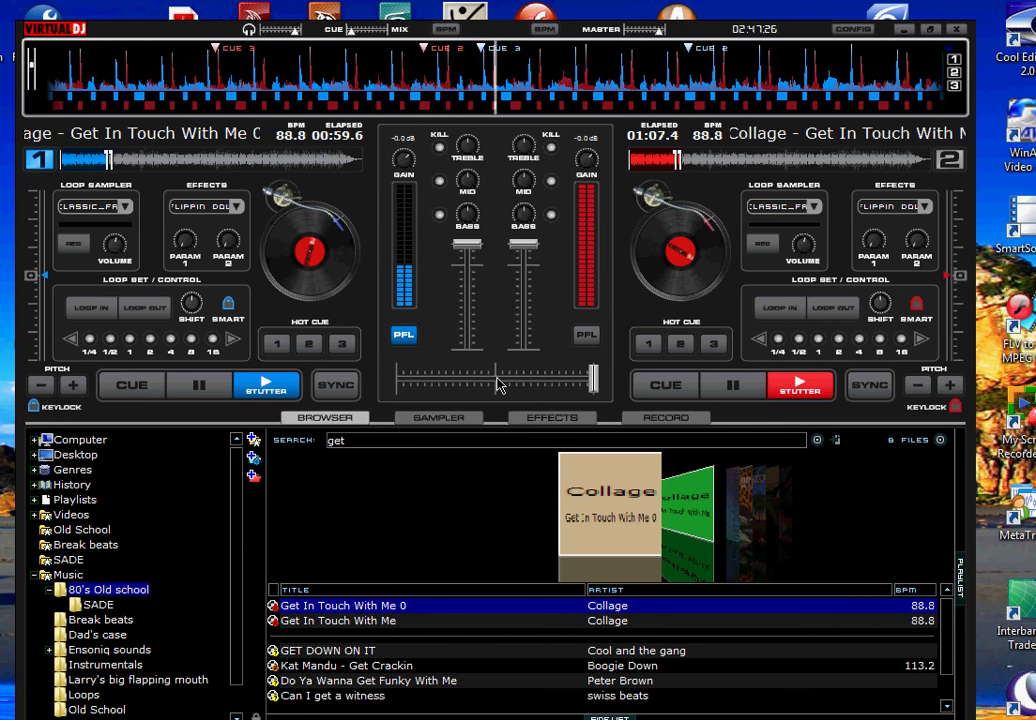
key("3")
key("3")
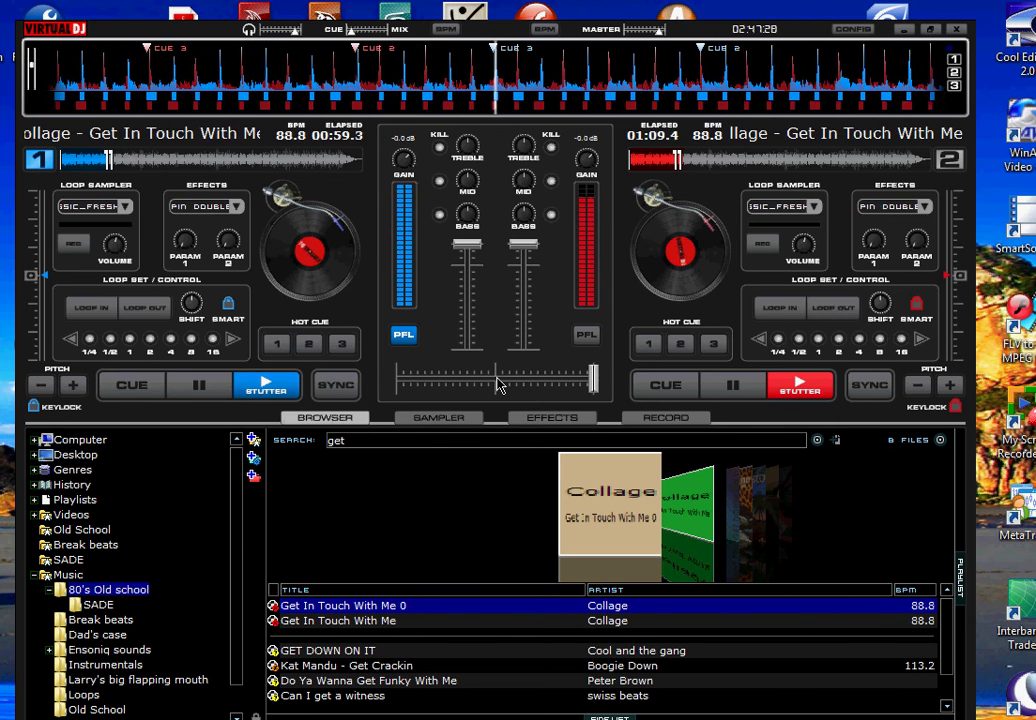
right_click(500, 388)
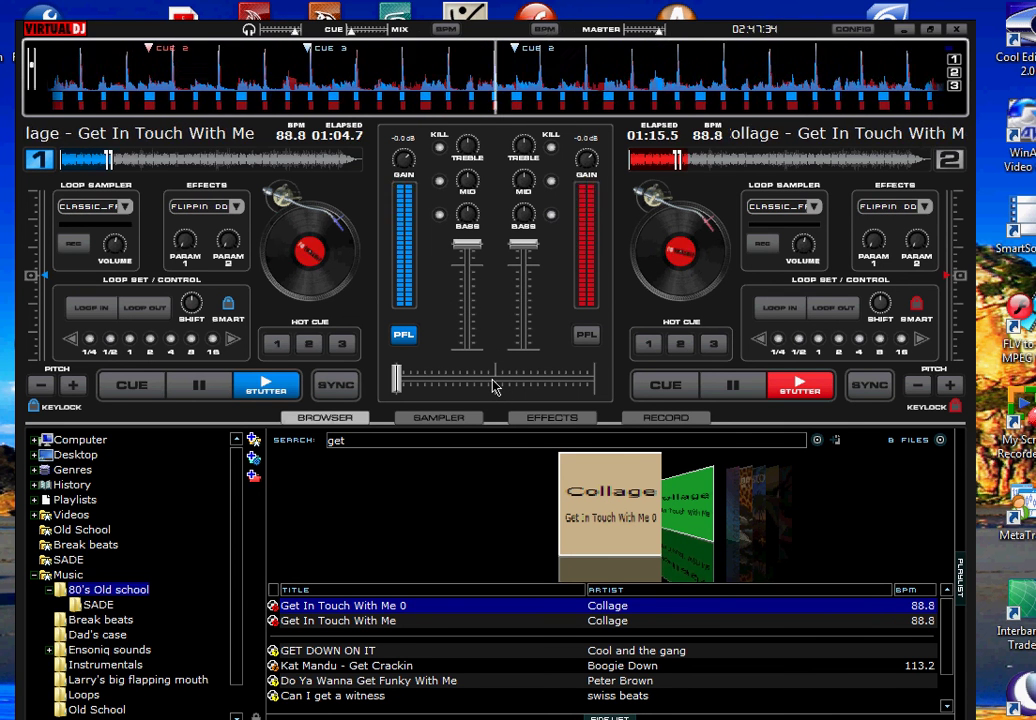
Restart deck 2 from hot cue 2 and leave the crossfader on deck 1.
key("2")
right_click(495, 386)
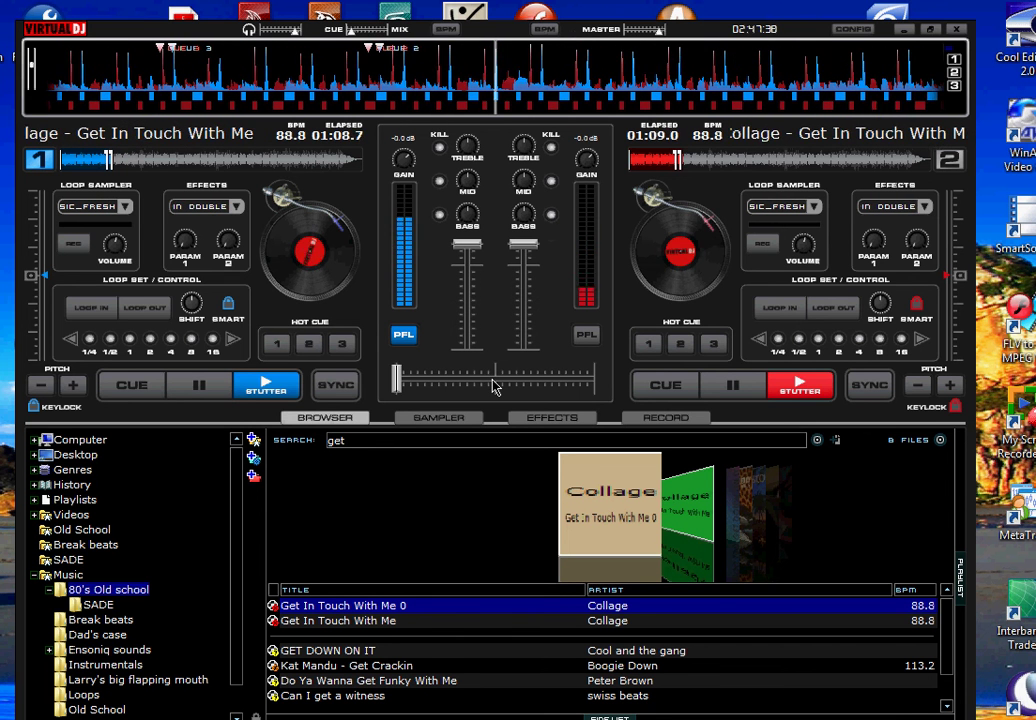
right_click(491, 386)
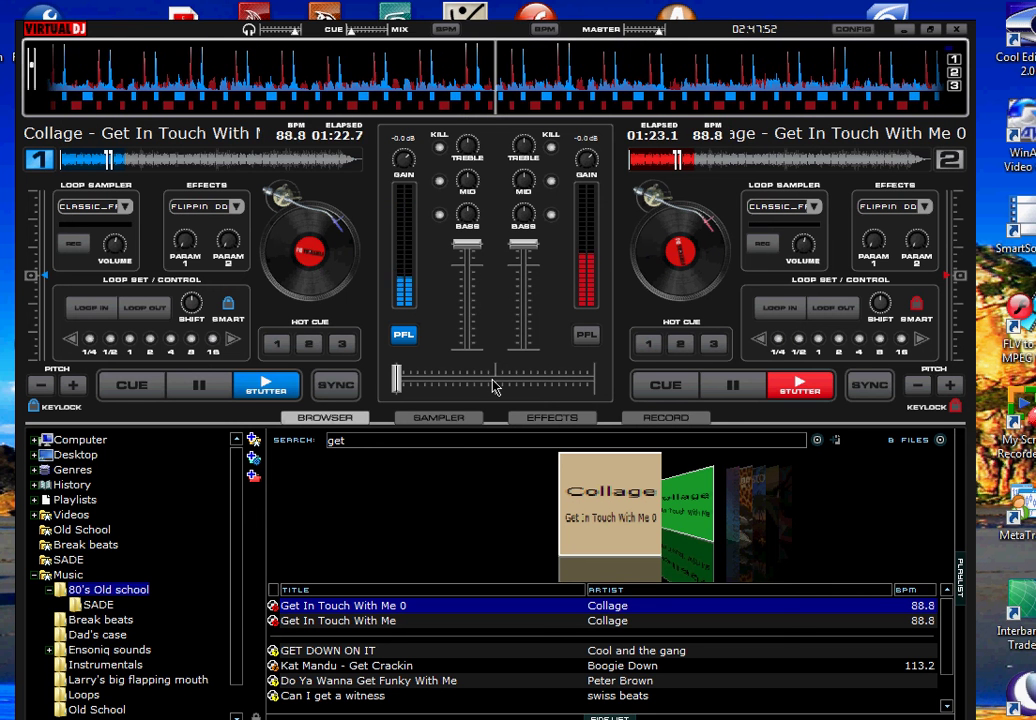
Reassign hot cue 2 on both decks to about 1:31, and juggle from it to deck 2 and back to deck 1.
left_click(314, 345)
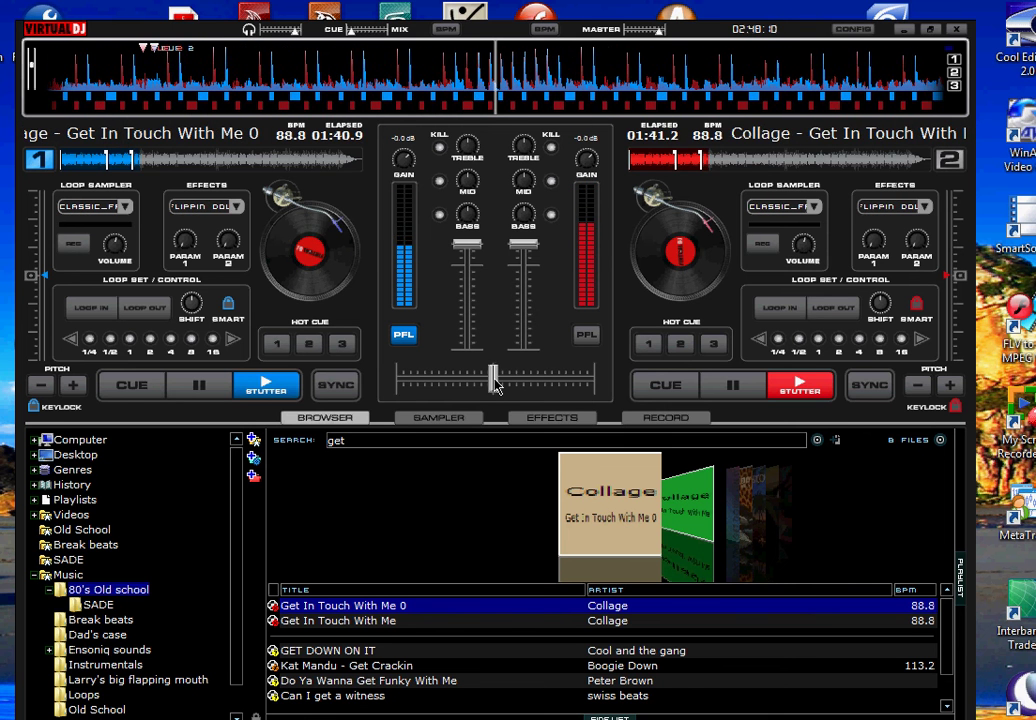
left_click_drag(495, 380, 862, 364)
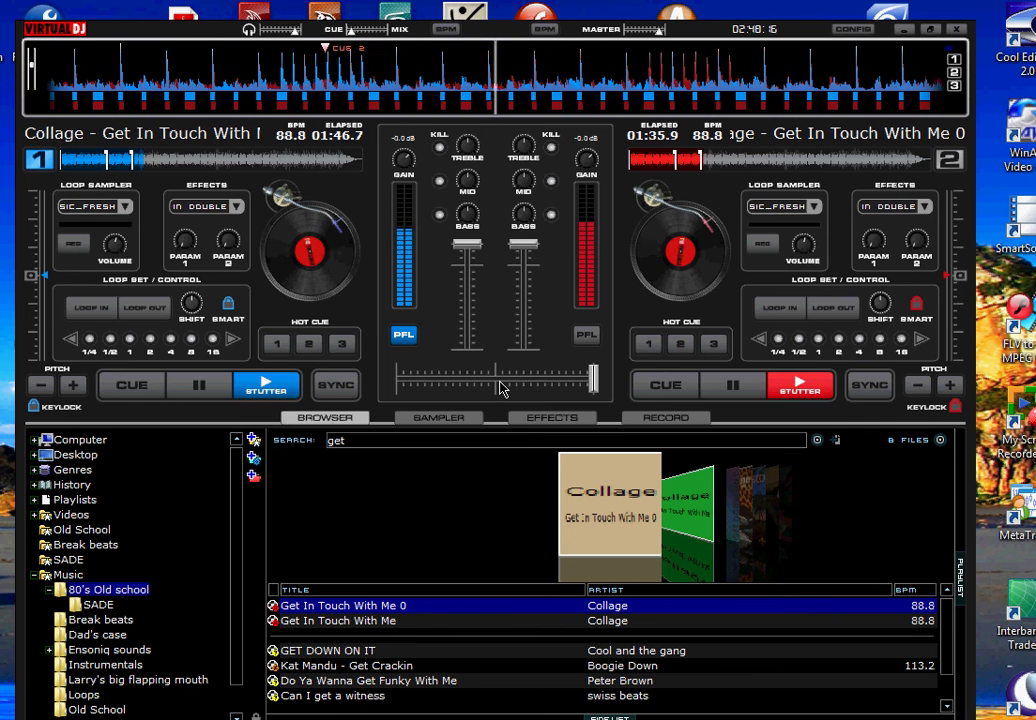
scroll(499, 387, "up", 10)
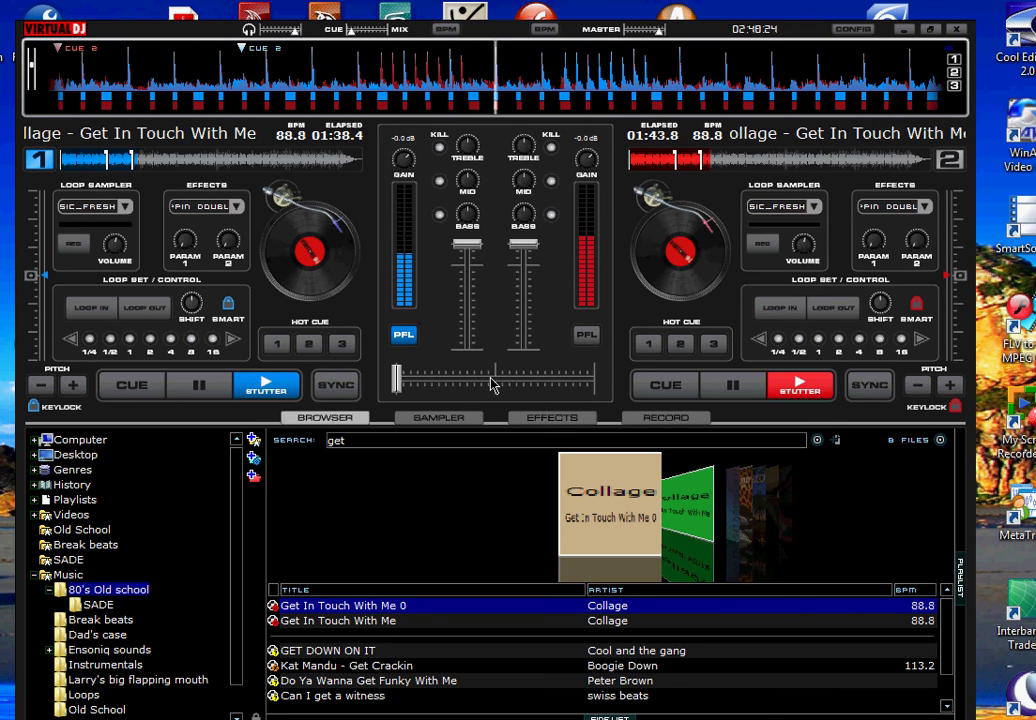
Reassign hot cue 2 on both decks to about 2:02 and cut to deck 2 replayed from it.
right_click(313, 350)
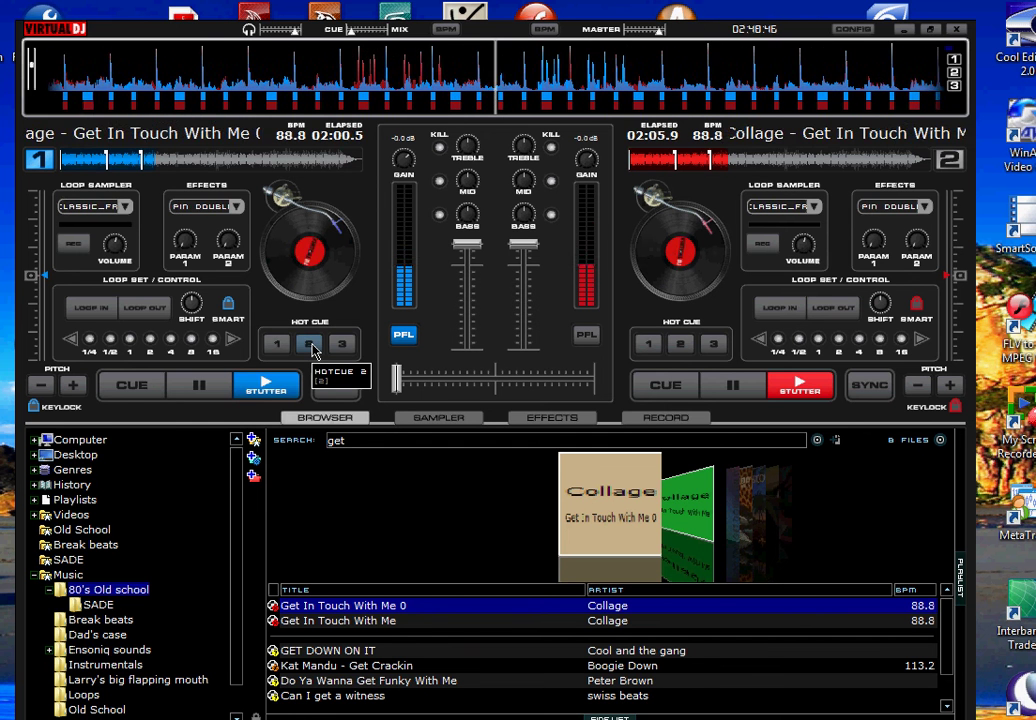
left_click(311, 345)
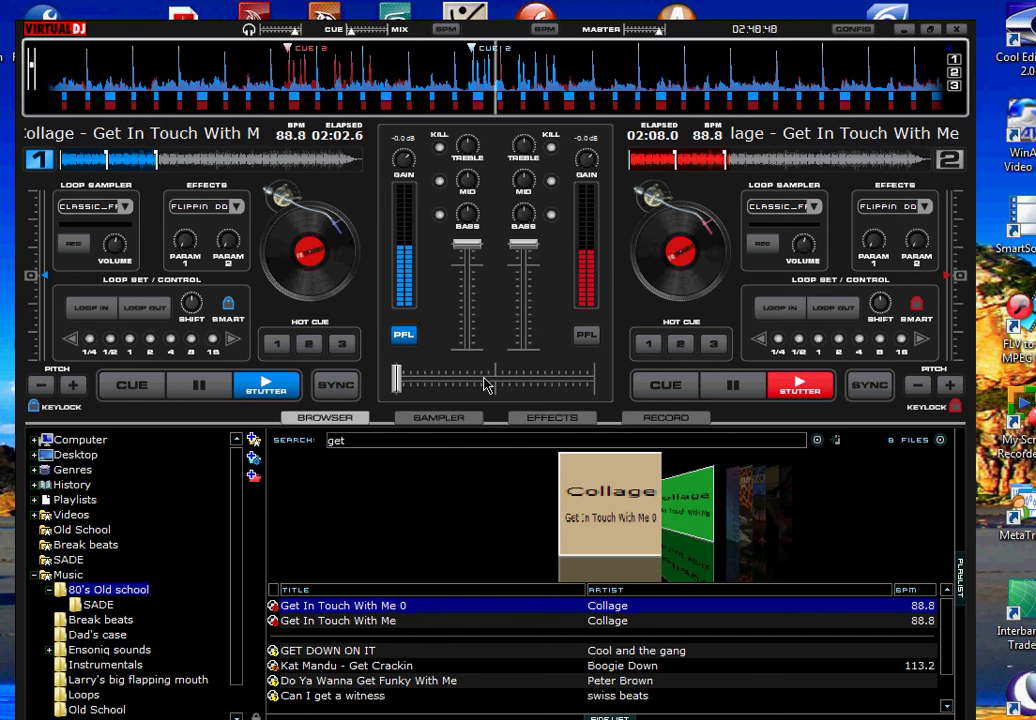
left_click_drag(491, 384, 700, 387)
left_click(826, 393)
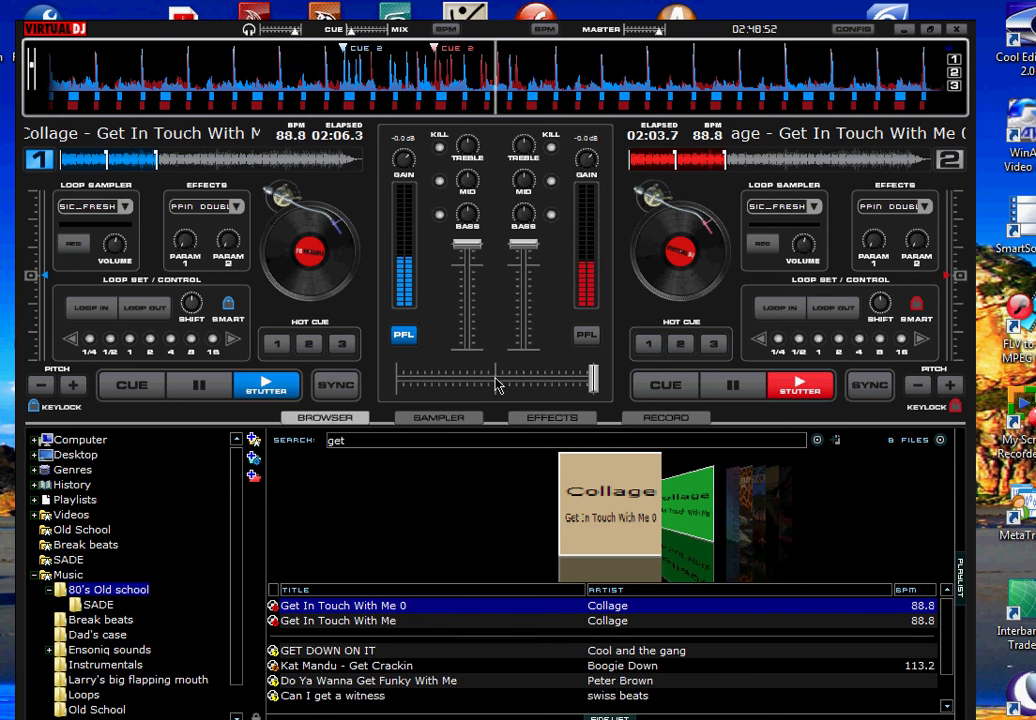
Juggle to deck 1 and back to deck 2 from hot cue 2, and set hot cue 3 on both decks to about 2:05.
left_click_drag(498, 385, 292, 387)
left_click(268, 388)
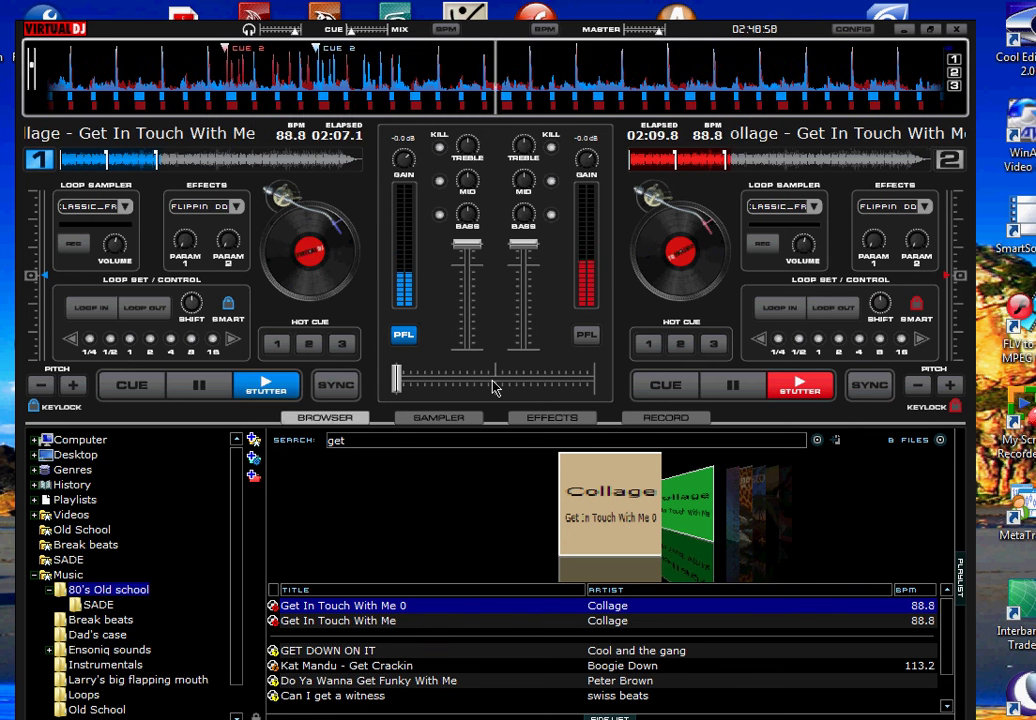
left_click_drag(495, 386, 636, 407)
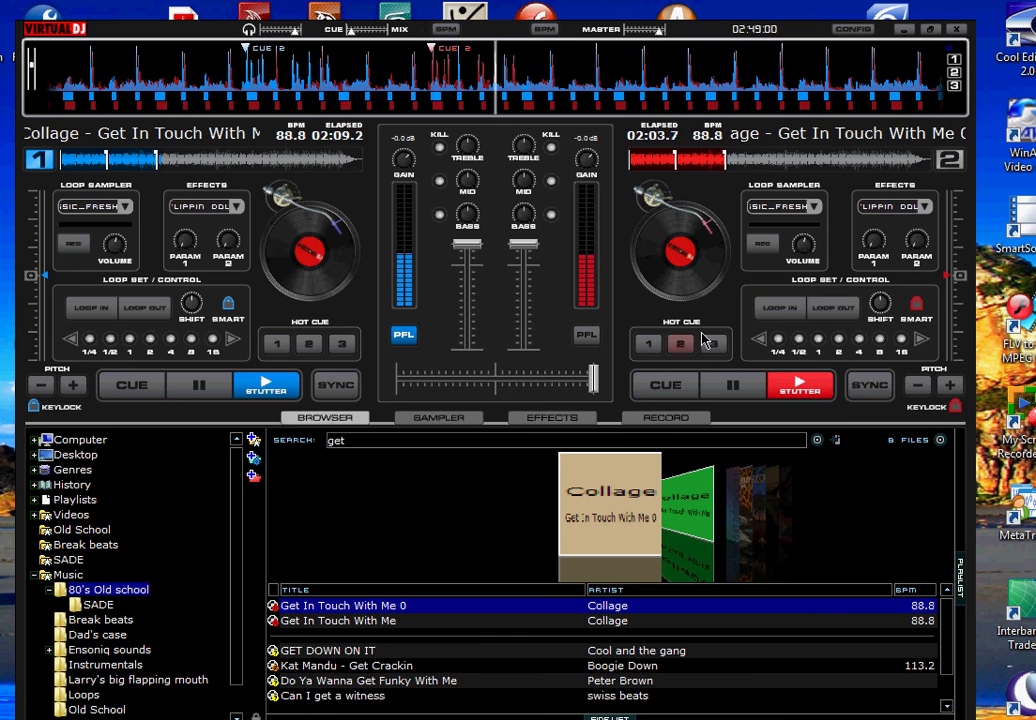
left_click(711, 343)
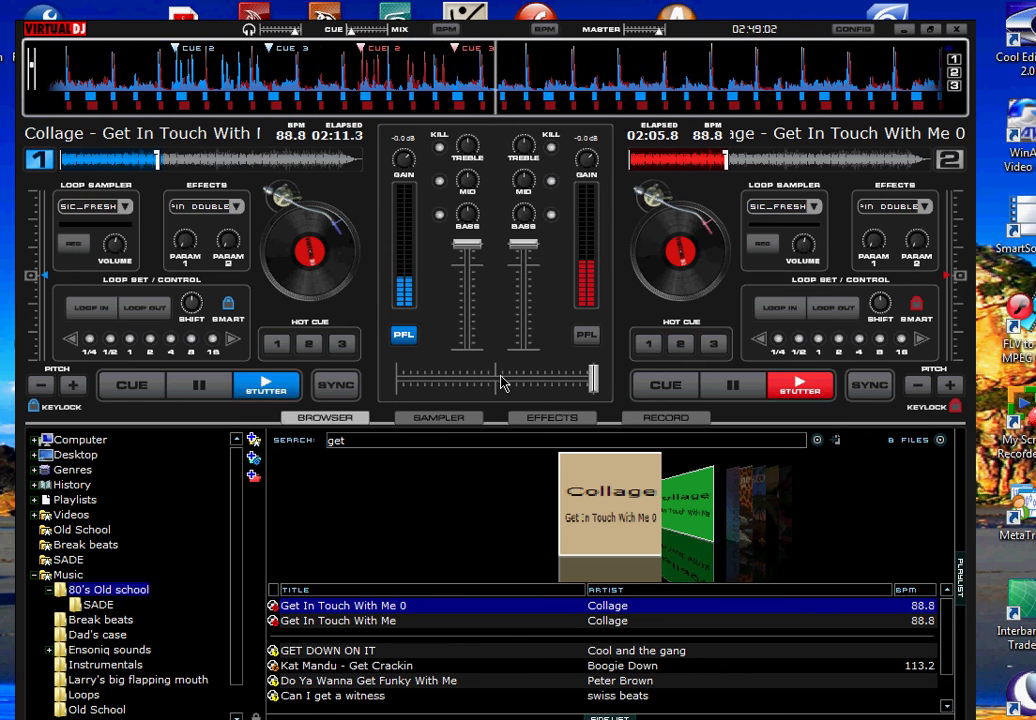
Move hot cue 2 on both decks to about 2:26 and retrigger deck 1 from it with the crossfader on deck 2.
left_click(682, 345)
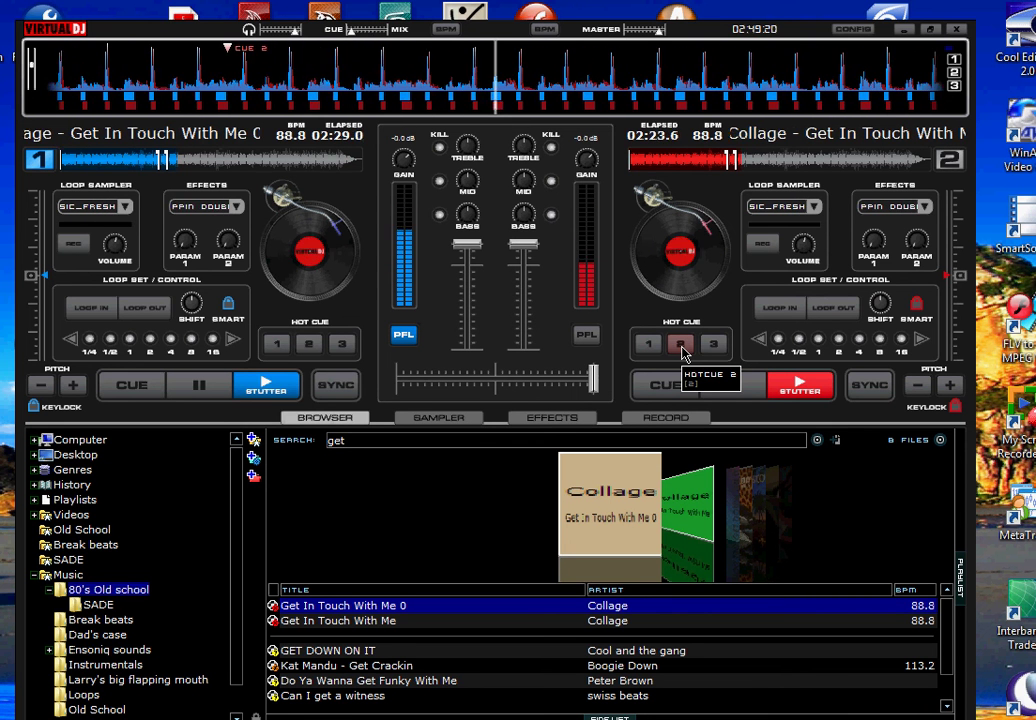
left_click(682, 346)
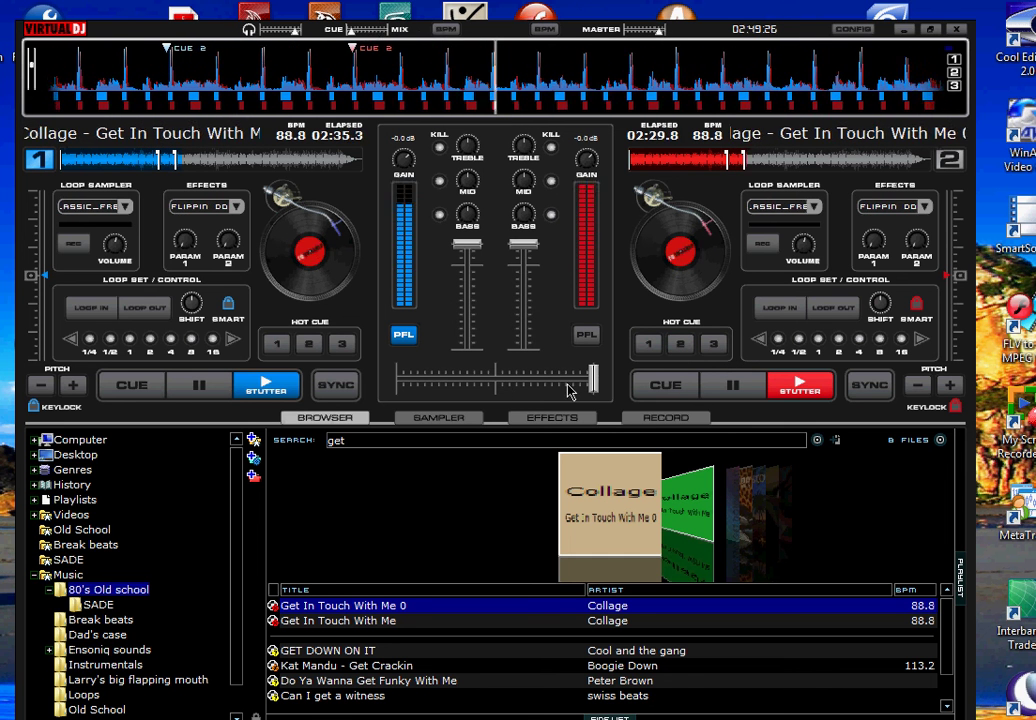
key("2")
key("2")
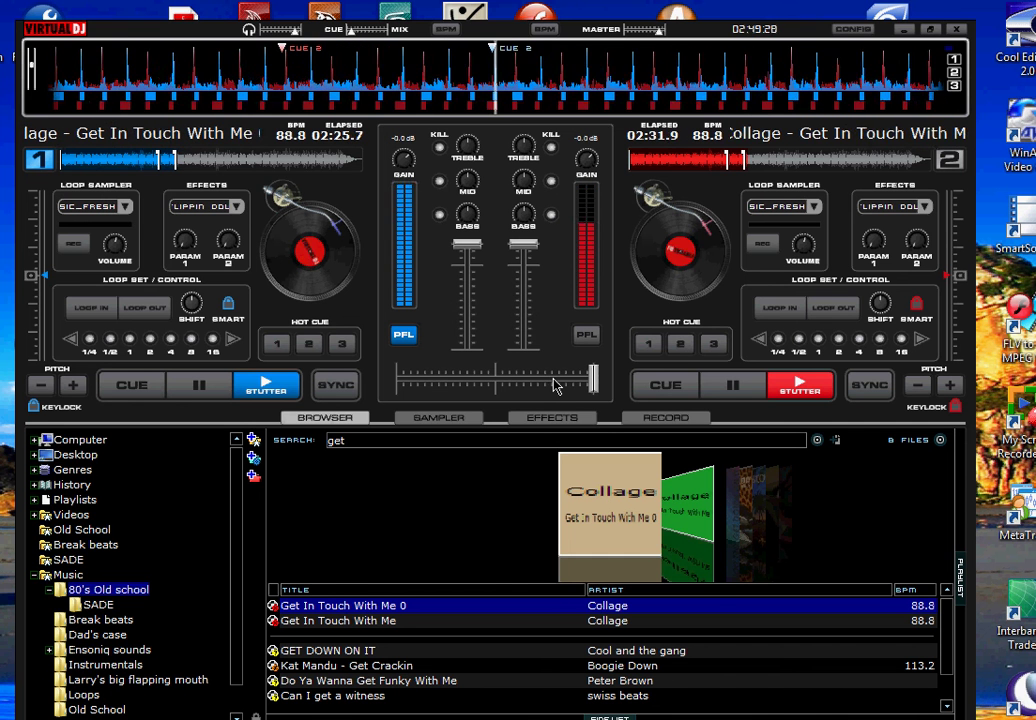
Reassign hot cue 2 on both decks to about 2:36 and on to about 2:41, juggling the crossfader between the decks from it.
left_click(683, 345)
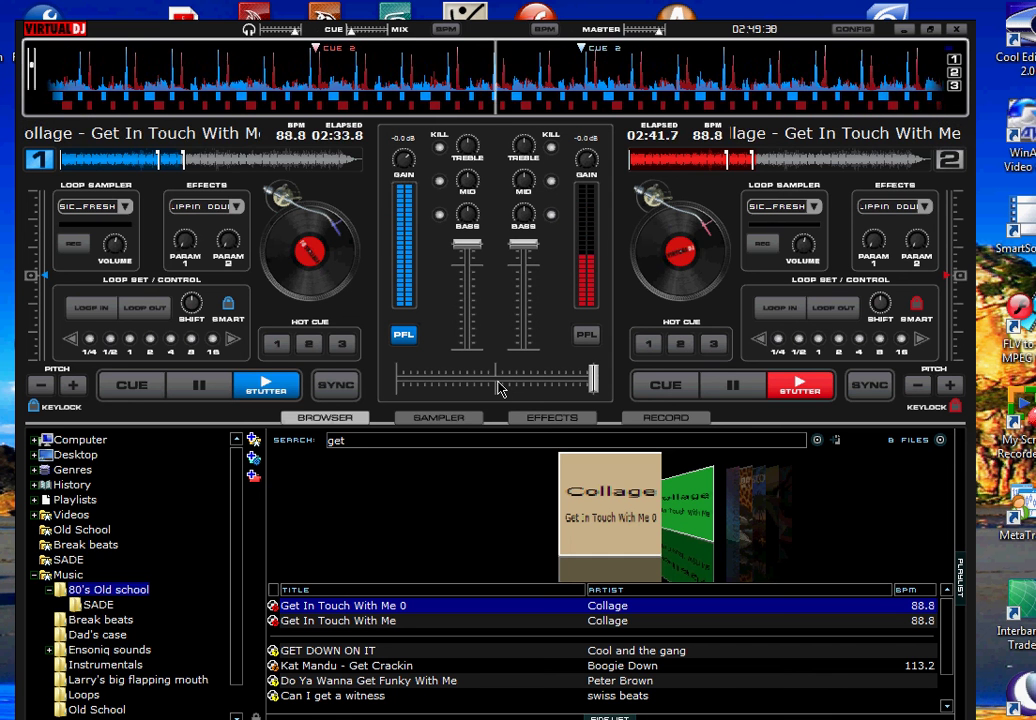
left_click_drag(498, 383, 446, 387)
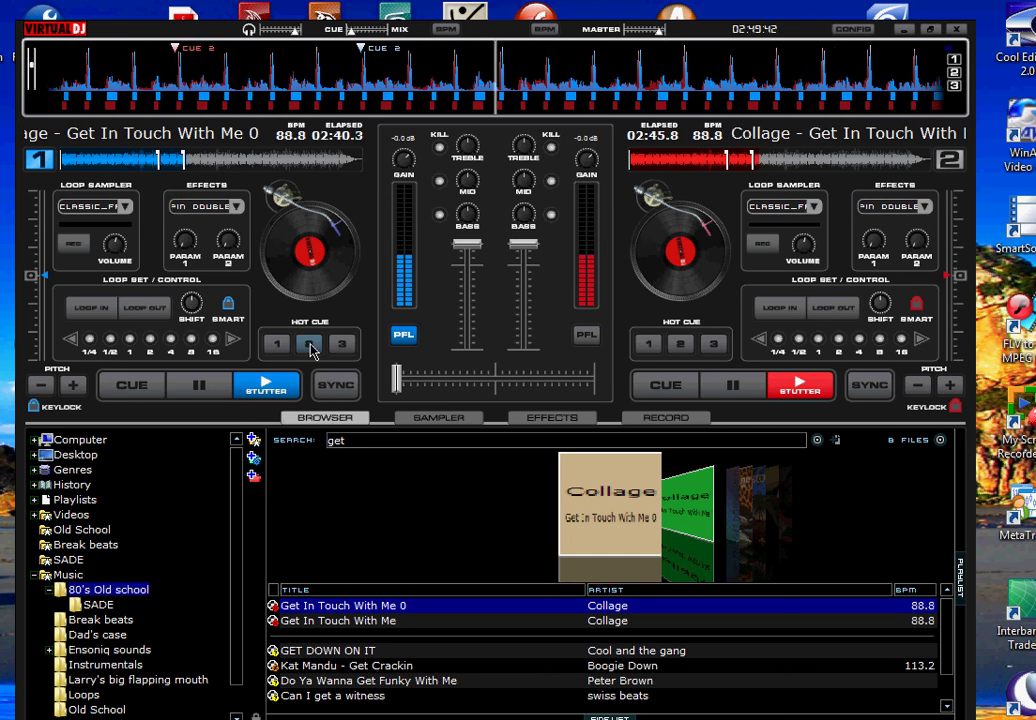
left_click(508, 386)
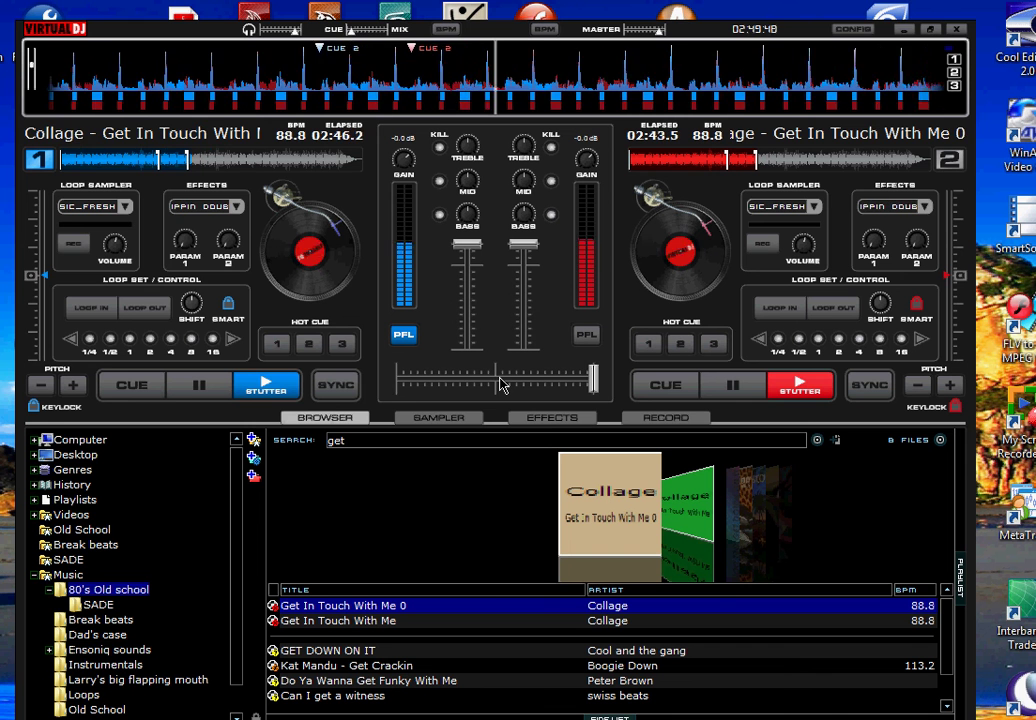
key("2")
left_click_drag(500, 385, 400, 385)
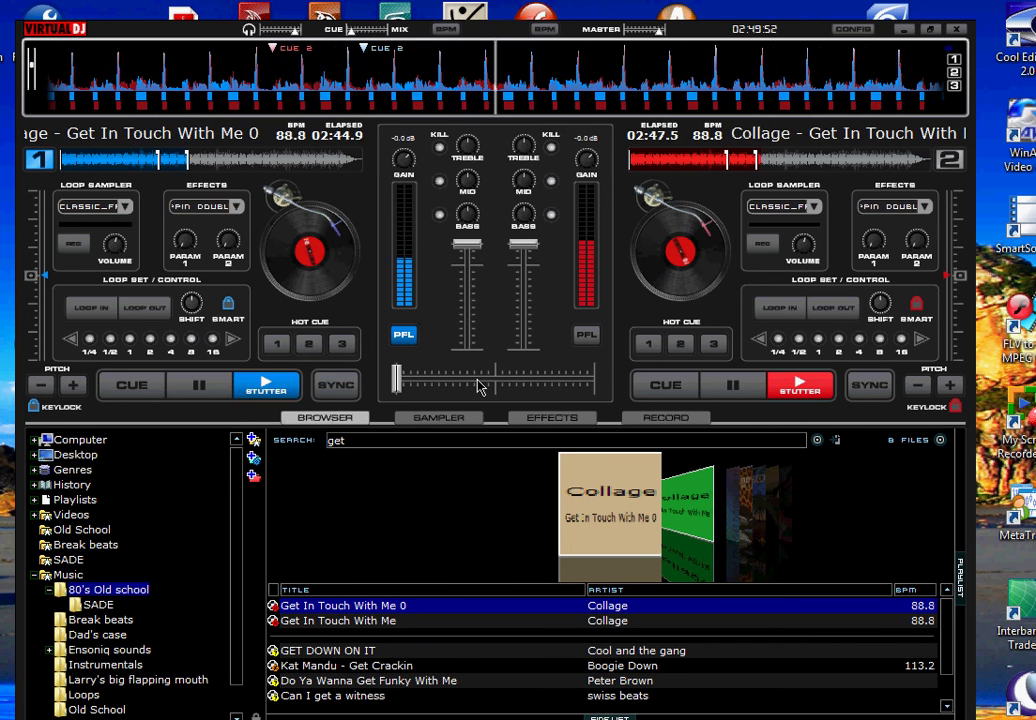
left_click_drag(480, 387, 596, 380)
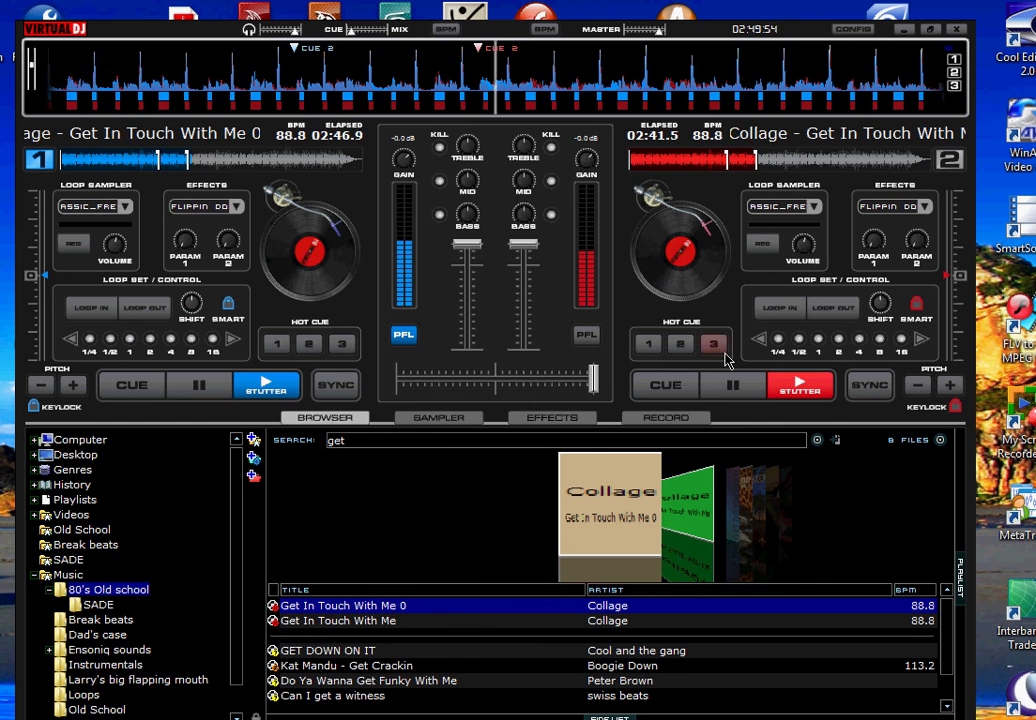
Set hot cue 3 on both decks to about 2:42 and cut to deck 1 replayed from hot cue 2.
left_click(722, 351)
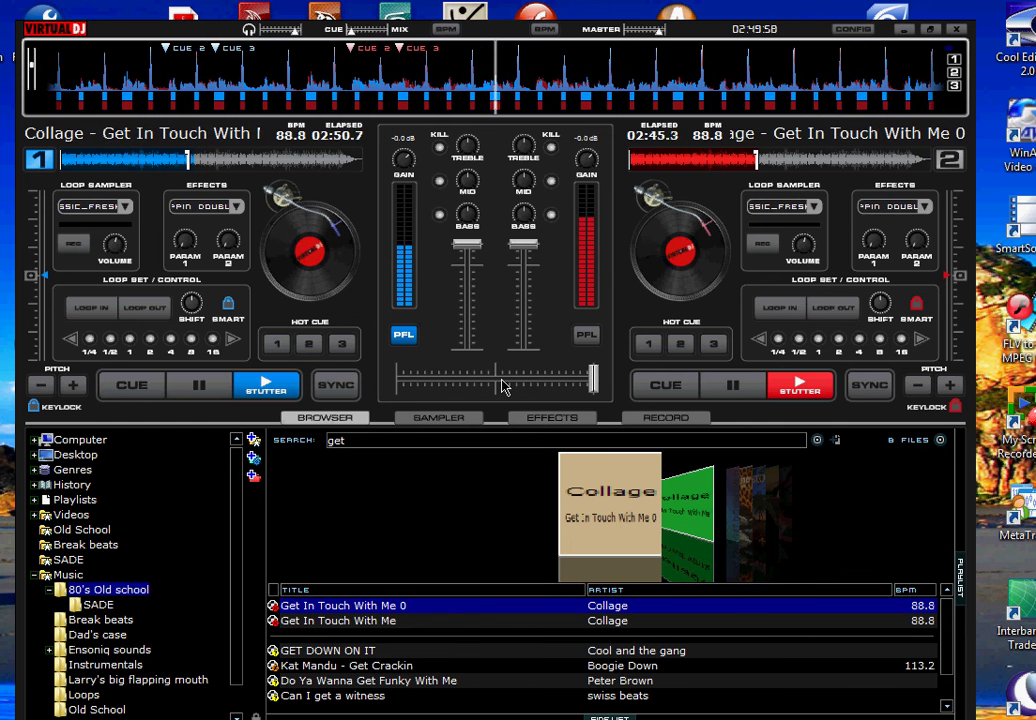
left_click_drag(502, 387, 394, 380)
left_click(326, 375)
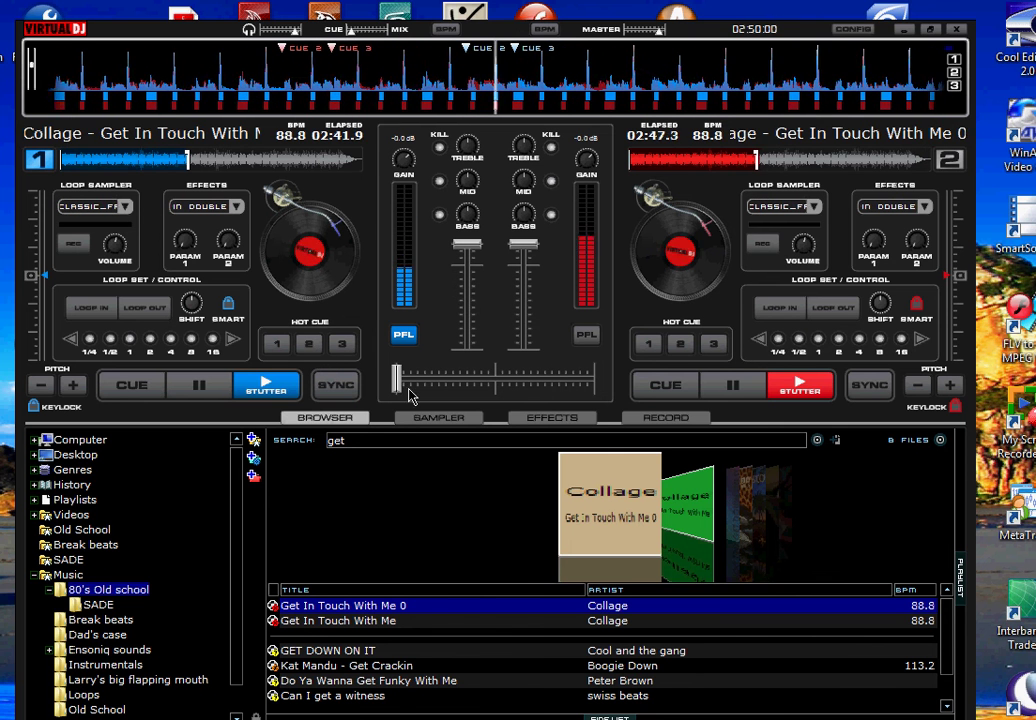
Stutter deck 2 from hot cue 3, cut the crossfader to it, and return to deck 1.
key("3")
key("3")
key("3")
key("3")
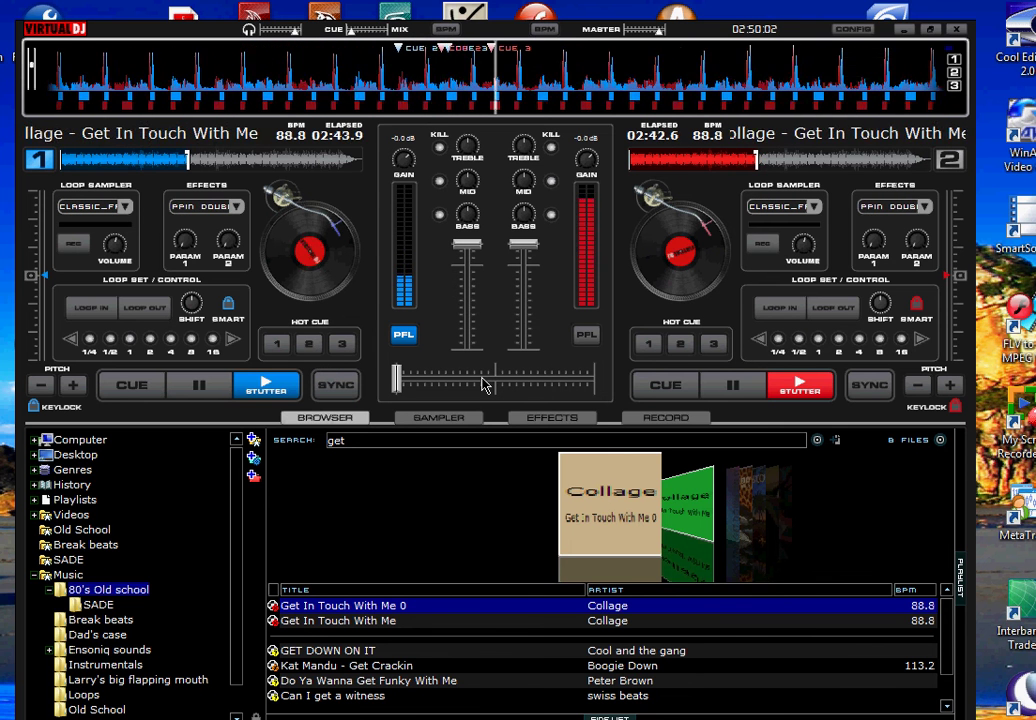
left_click_drag(485, 384, 593, 384)
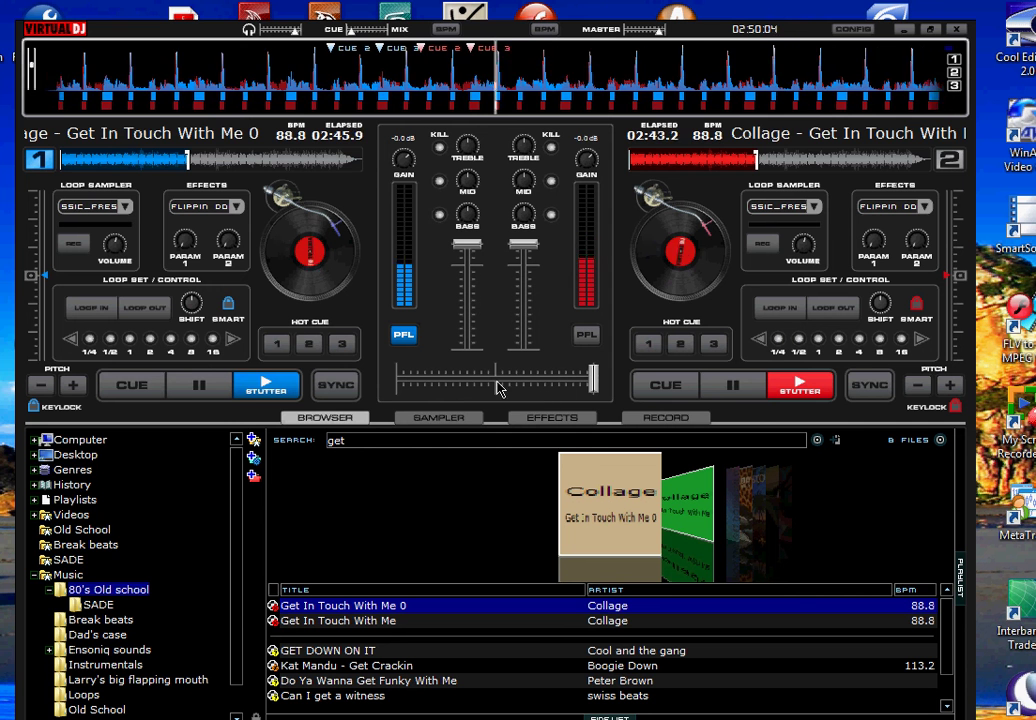
left_click_drag(510, 387, 394, 383)
left_click(338, 388)
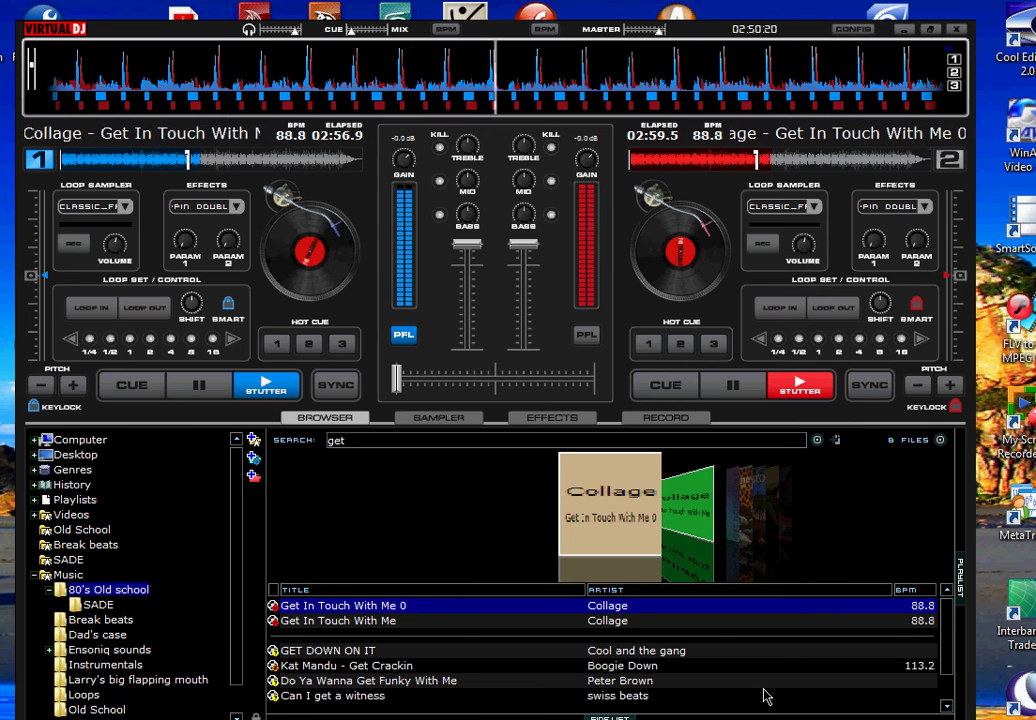
mouse_move(960, 610)
left_click(313, 718)
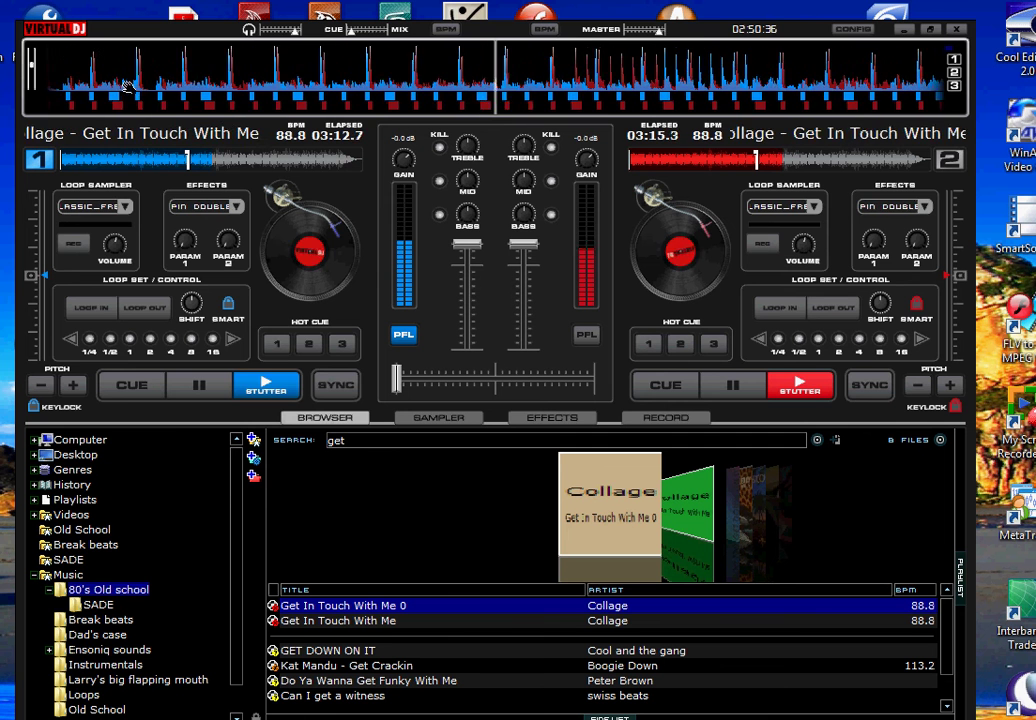
Choose the backspin effect for deck 1 and activate it.
left_click(236, 207)
left_click(245, 219)
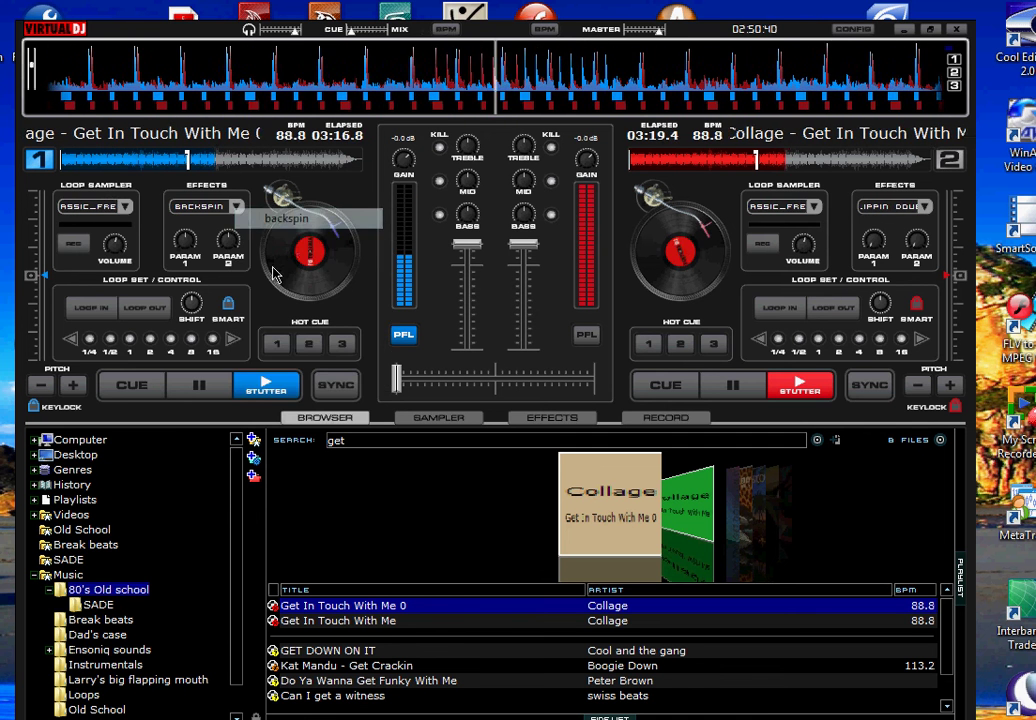
left_click(218, 212)
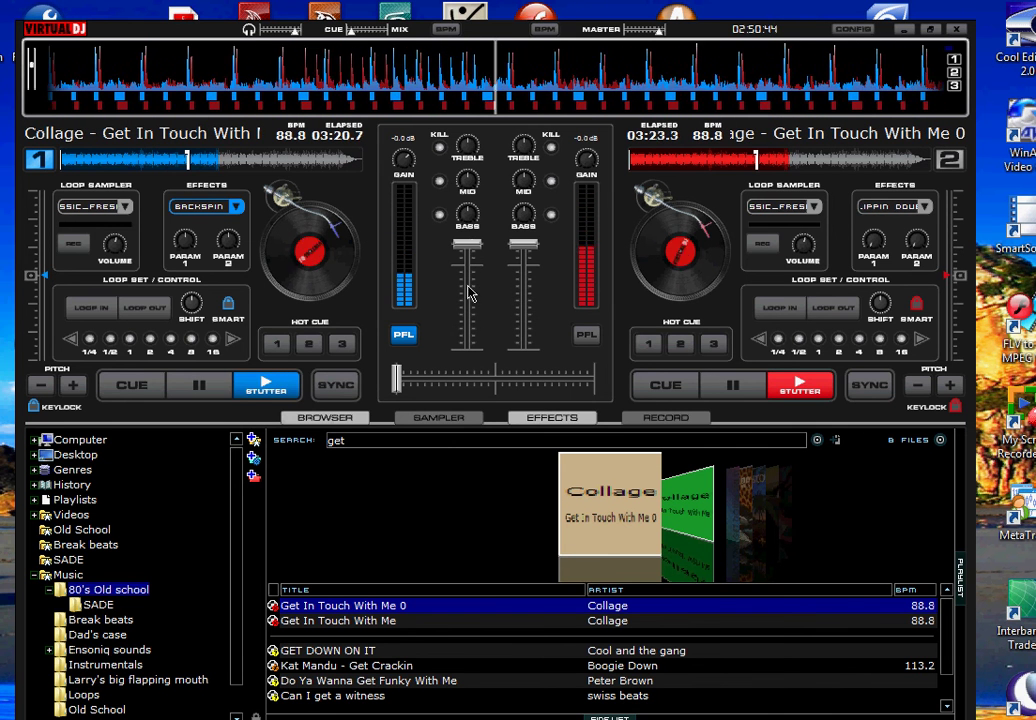